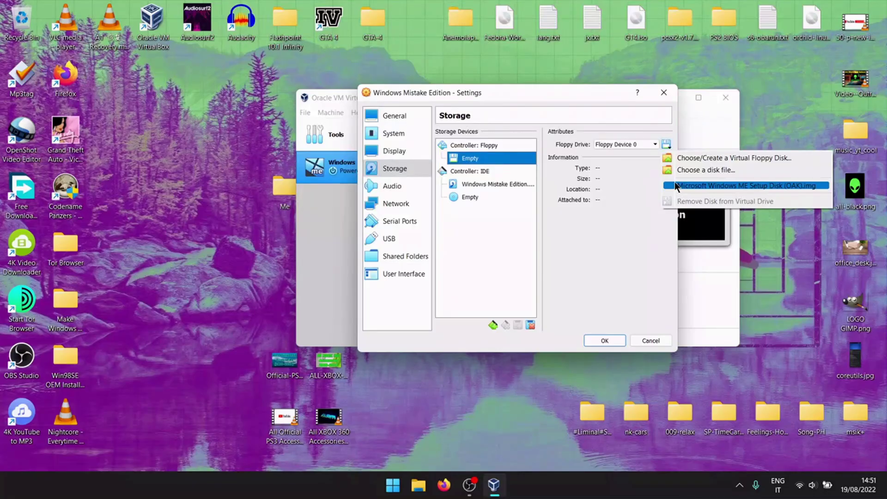
Step: Mount the Windows ME Setup Disk floppy and the Windows Me ISO in the VM's storage drives
{"action": "left_click", "coordinate": [676, 186]}
{"action": "left_click", "coordinate": [489, 197]}
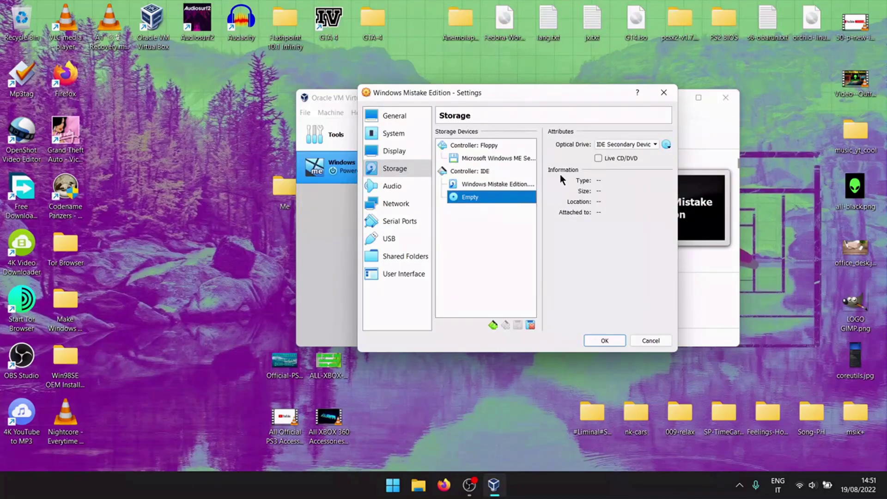
{"action": "left_click", "coordinate": [666, 145]}
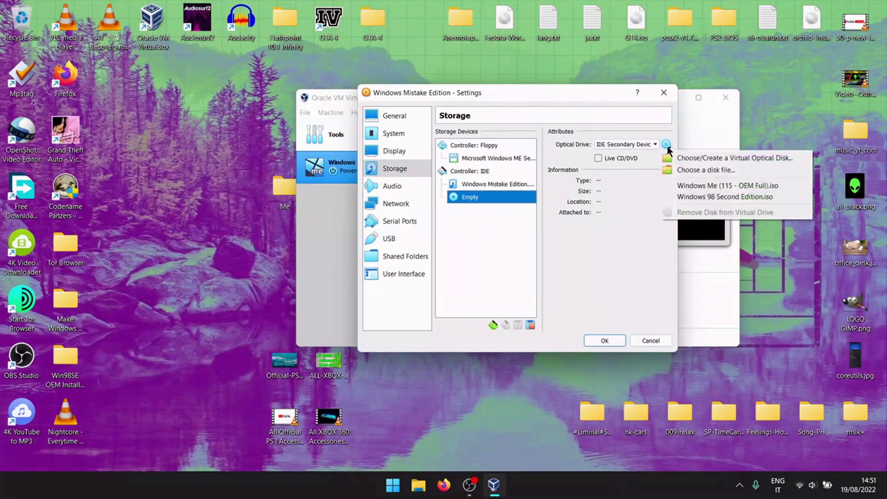
{"action": "left_click", "coordinate": [684, 188]}
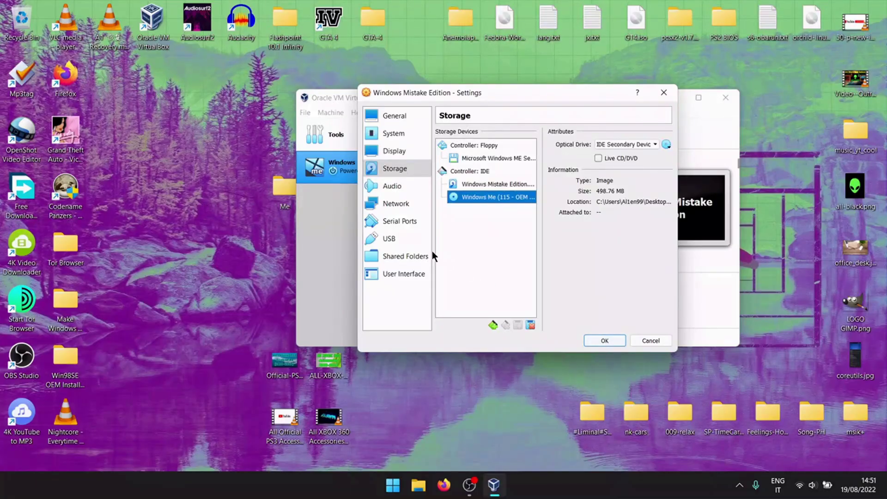
Step: Switch the USB controller to USB 1.1 (OHCI) and save the settings
{"action": "left_click", "coordinate": [420, 237]}
{"action": "left_click", "coordinate": [480, 145]}
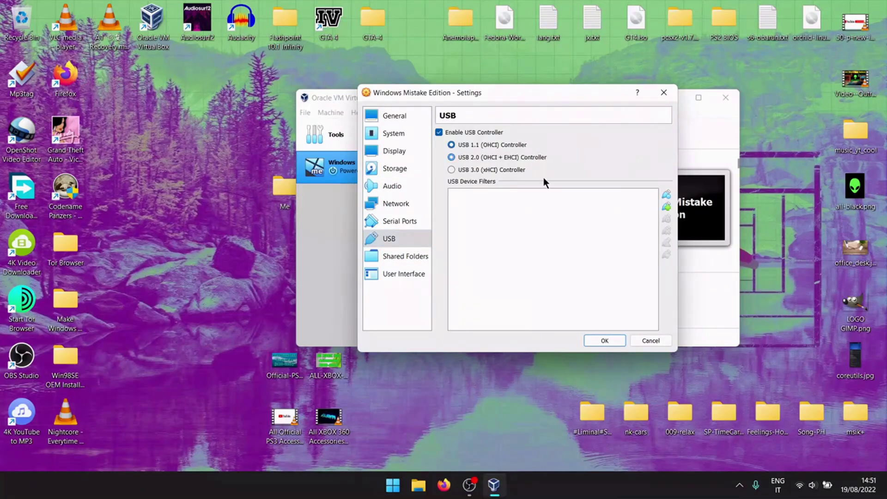
{"action": "left_click", "coordinate": [604, 341]}
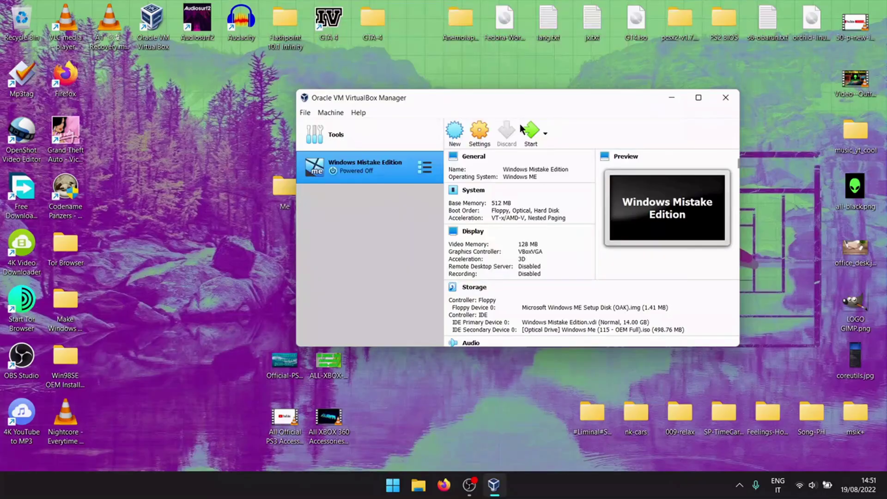
Step: Boot the VM from CD-ROM into Windows Setup and maximize its window
{"action": "left_click", "coordinate": [674, 97]}
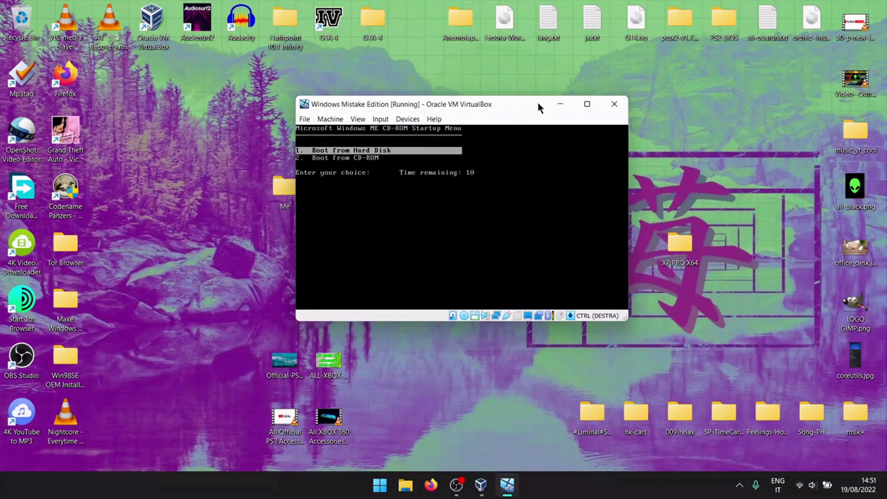
{"action": "key", "text": "Down"}
{"action": "key", "text": "Return"}
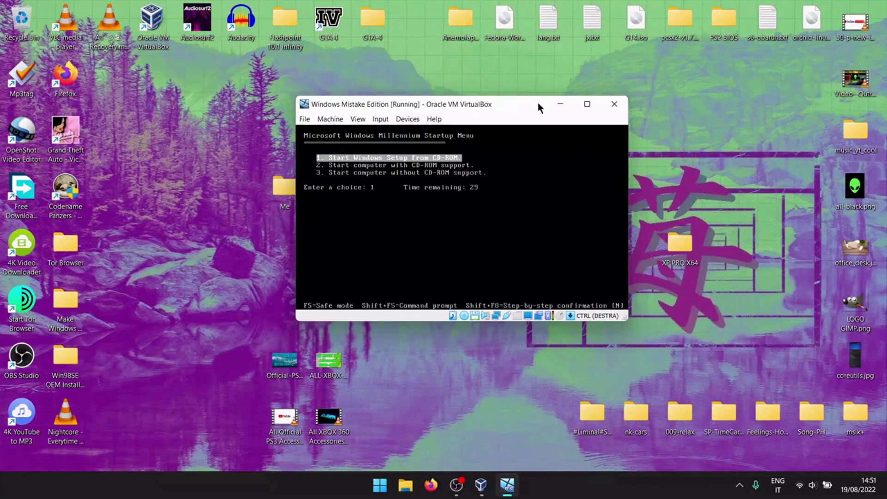
{"action": "key", "text": "Return"}
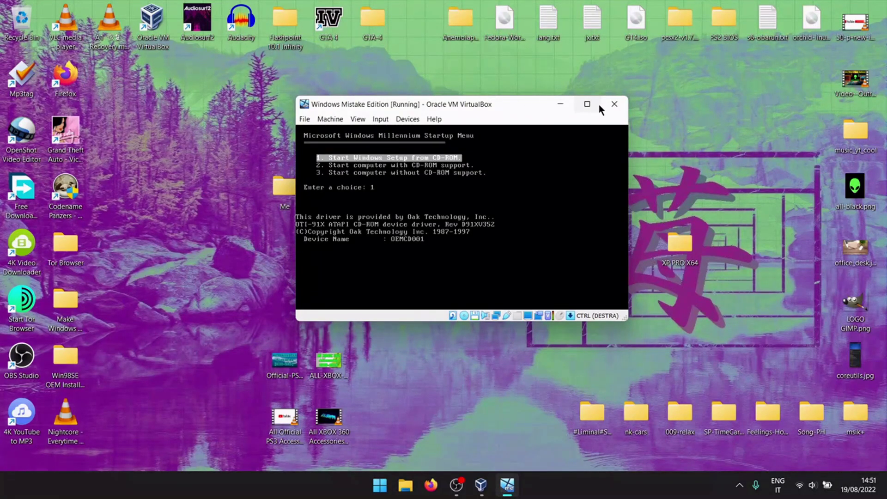
{"action": "left_click", "coordinate": [591, 104]}
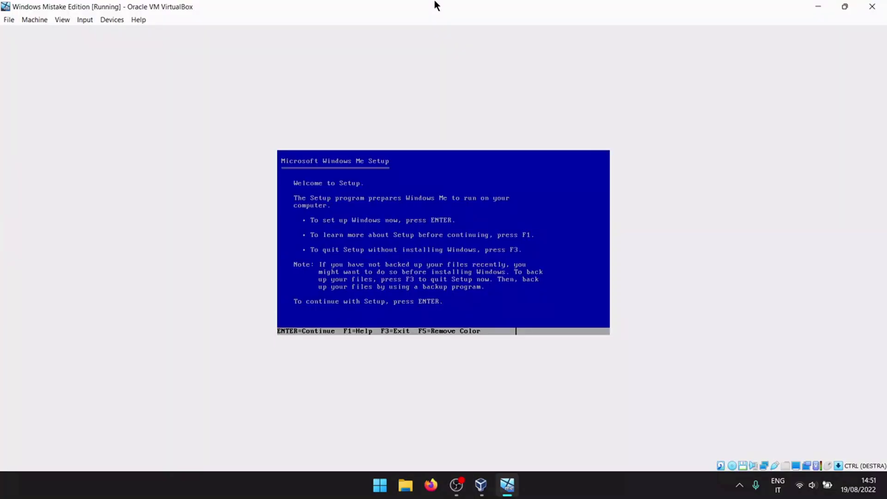
Step: Enable large disk support, let Setup restart, and boot from the CD-ROM again
{"action": "key", "text": "Return"}
{"action": "key", "text": "Return"}
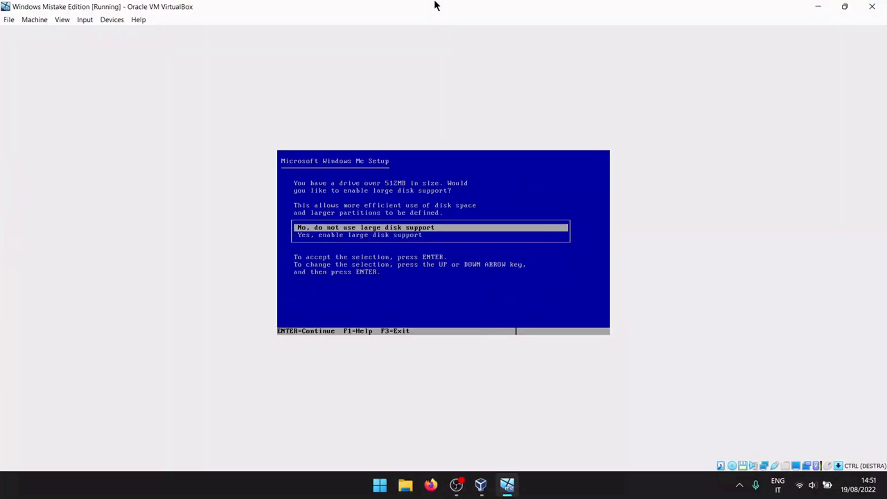
{"action": "key", "text": "Down"}
{"action": "key", "text": "Return"}
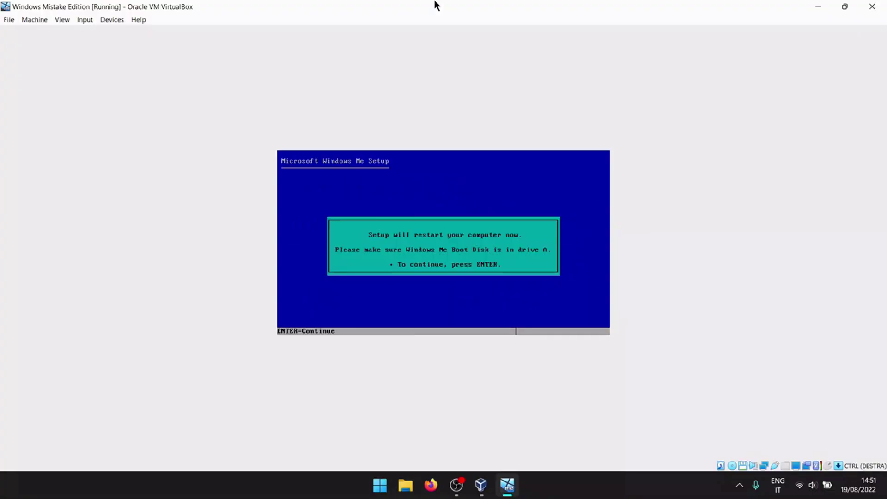
{"action": "key", "text": "Return"}
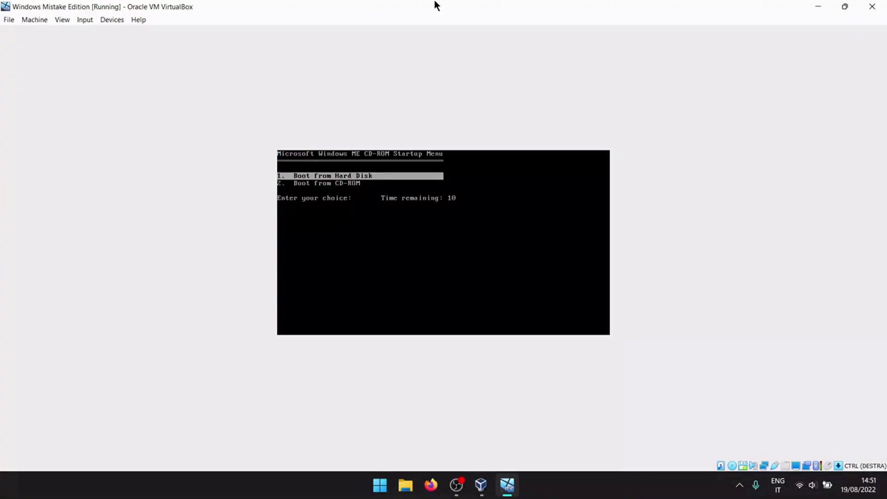
{"action": "key", "text": "Down"}
{"action": "key", "text": "Return"}
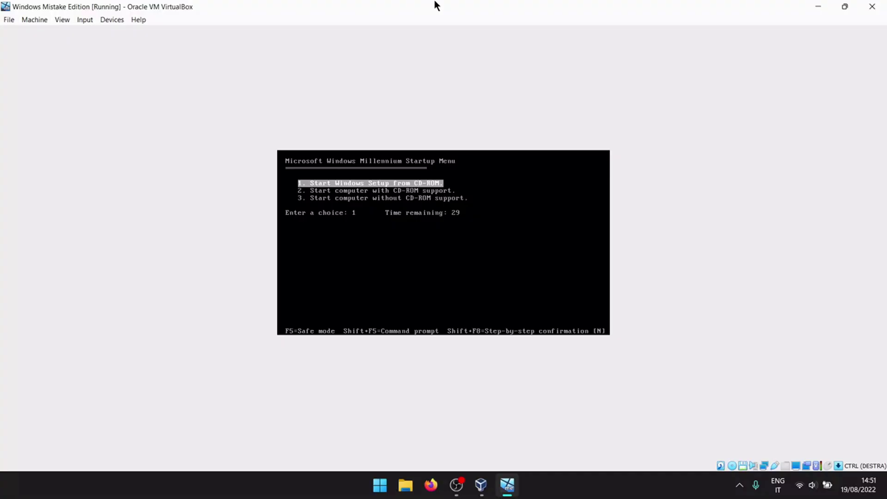
{"action": "key", "text": "Return"}
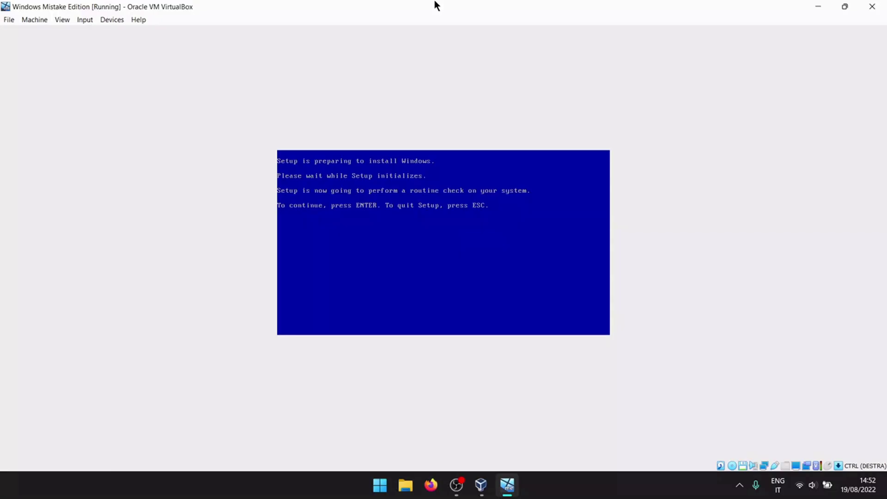
Step: Run the system check, capture the mouse, and accept the default directory and typical components
{"action": "key", "text": "Return"}
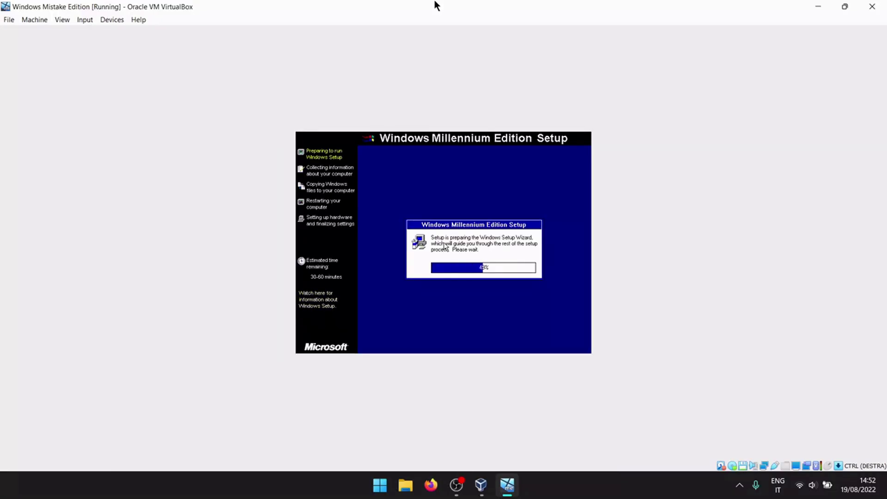
{"action": "left_click", "coordinate": [491, 257]}
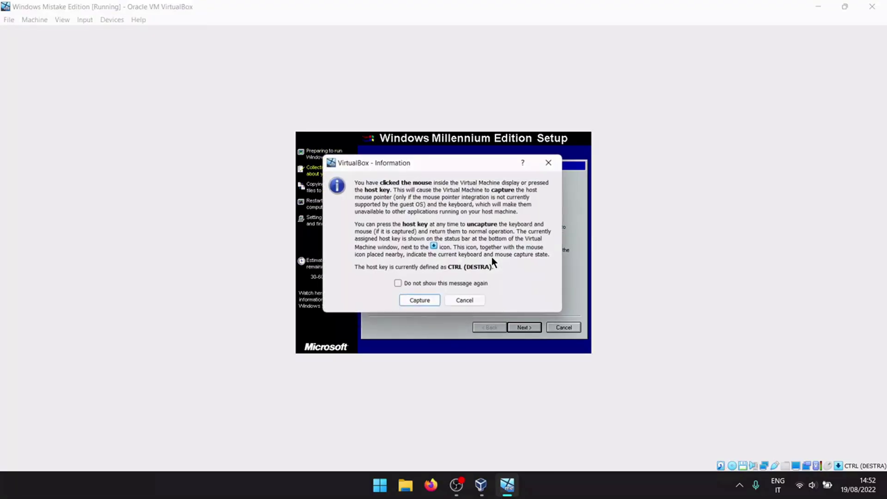
{"action": "left_click", "coordinate": [416, 298]}
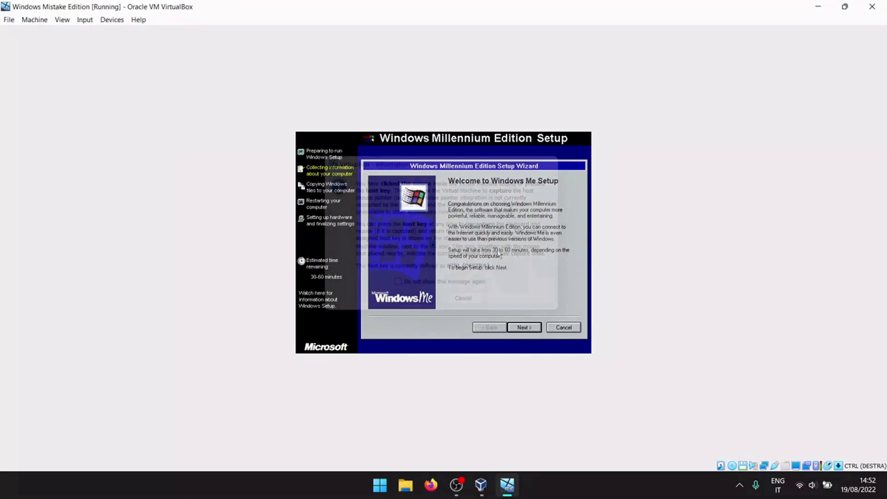
{"action": "left_click", "coordinate": [514, 327]}
{"action": "left_click", "coordinate": [514, 327]}
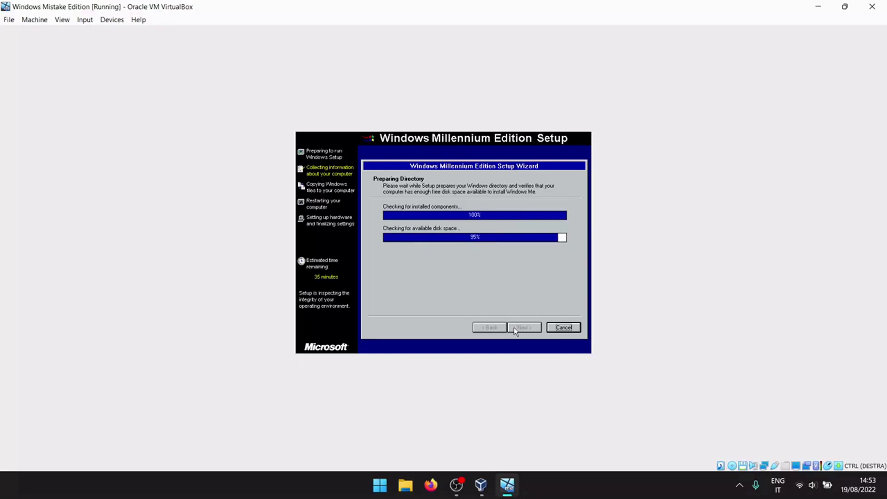
{"action": "left_click", "coordinate": [513, 327]}
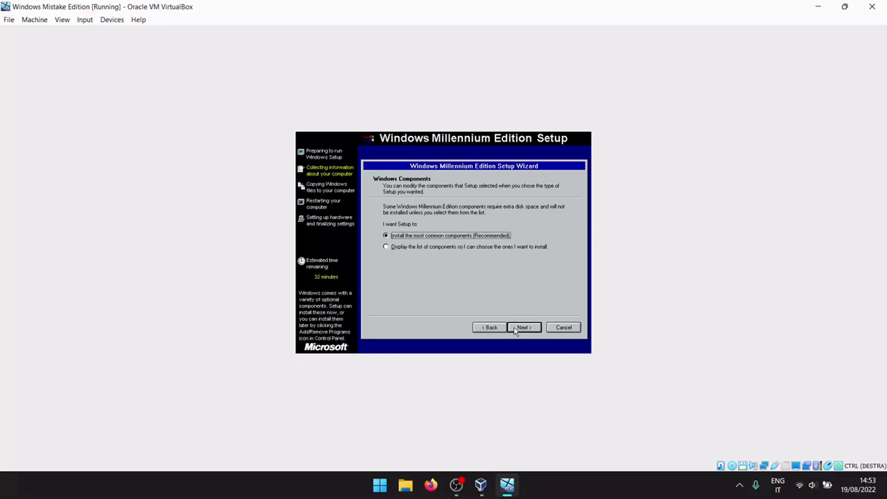
{"action": "left_click", "coordinate": [513, 328]}
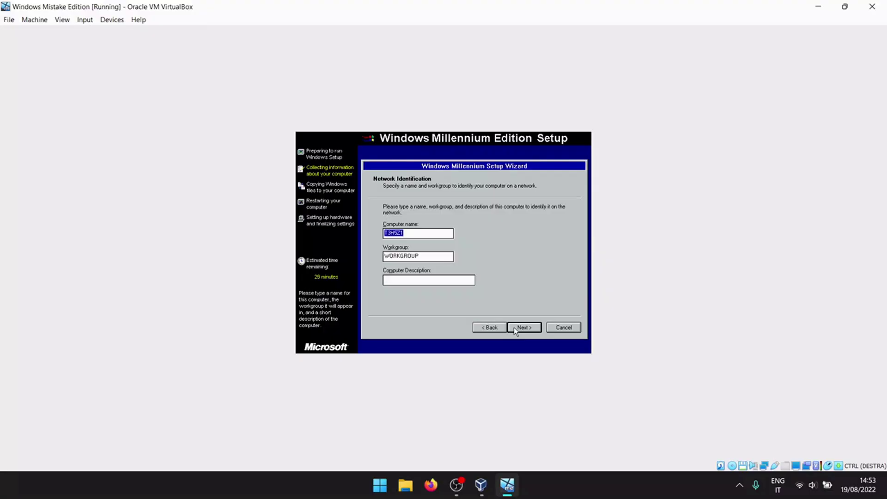
Step: Enter 'Mistake Edition' as computer description, keeping the default country and Pacific time zone
{"action": "left_click", "coordinate": [453, 280]}
{"action": "type", "text": "Mistake Edition"}
{"action": "left_click", "coordinate": [527, 328]}
{"action": "left_click", "coordinate": [529, 329]}
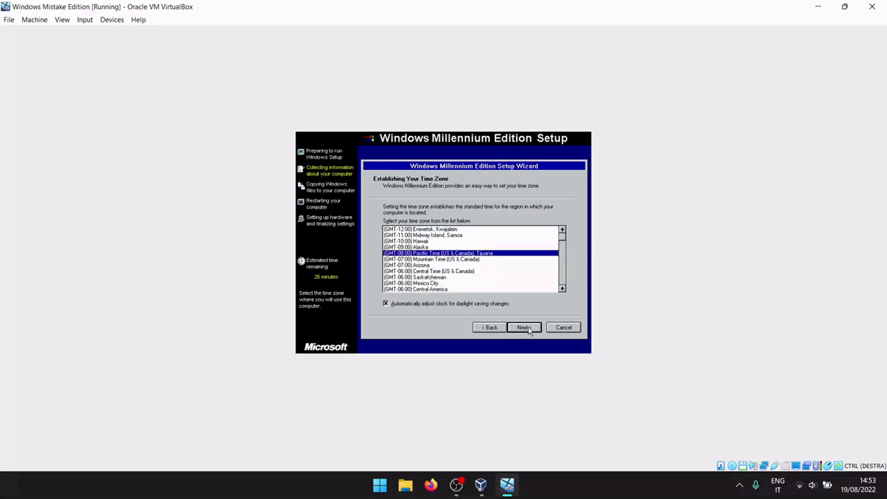
{"action": "left_click", "coordinate": [528, 327]}
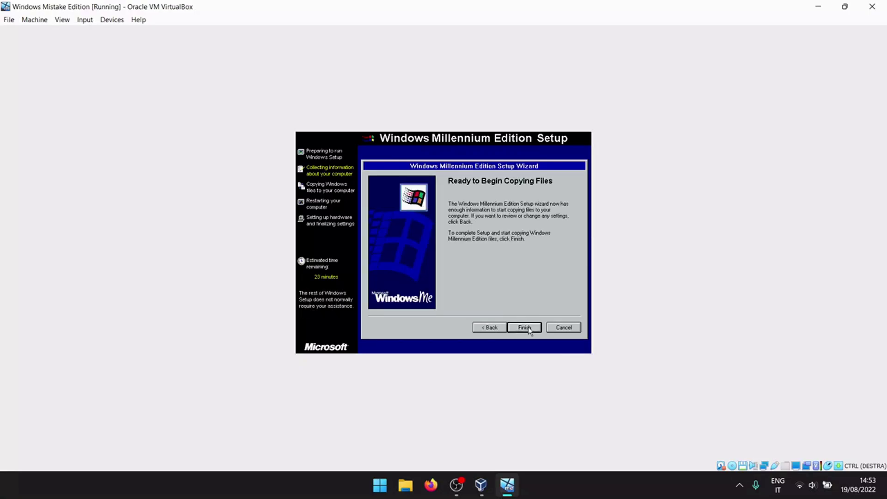
Step: Start copying the Windows Me files
{"action": "left_click", "coordinate": [525, 327]}
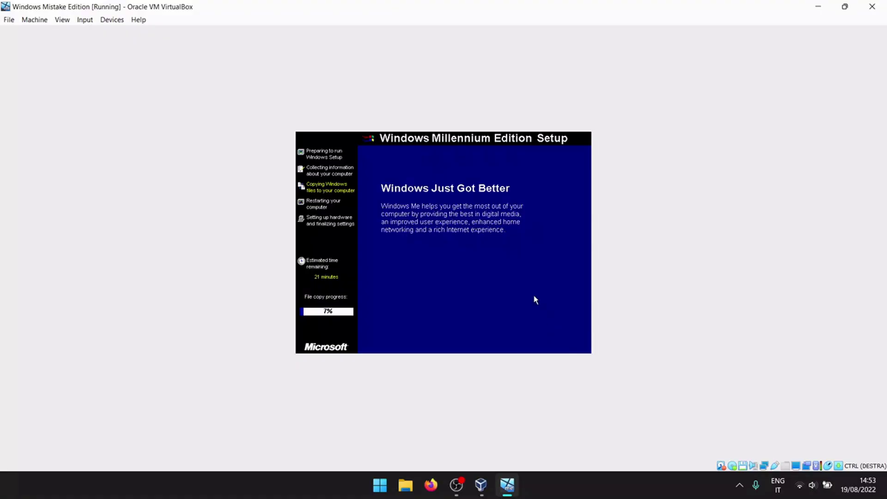
{"action": "left_click", "coordinate": [739, 485]}
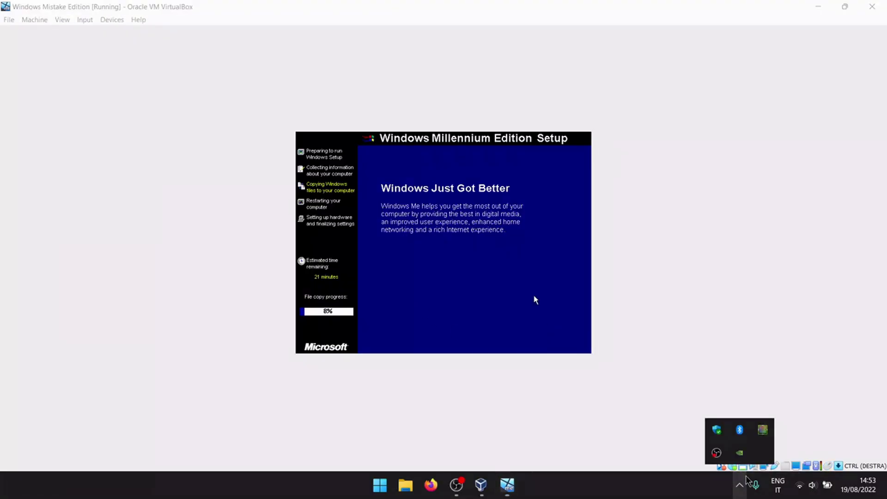
{"action": "right_click", "coordinate": [720, 455]}
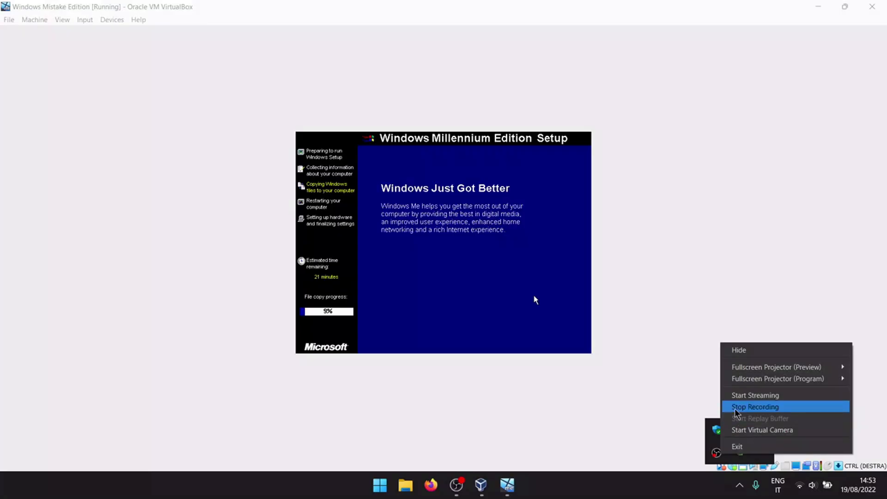
{"action": "left_click", "coordinate": [755, 406]}
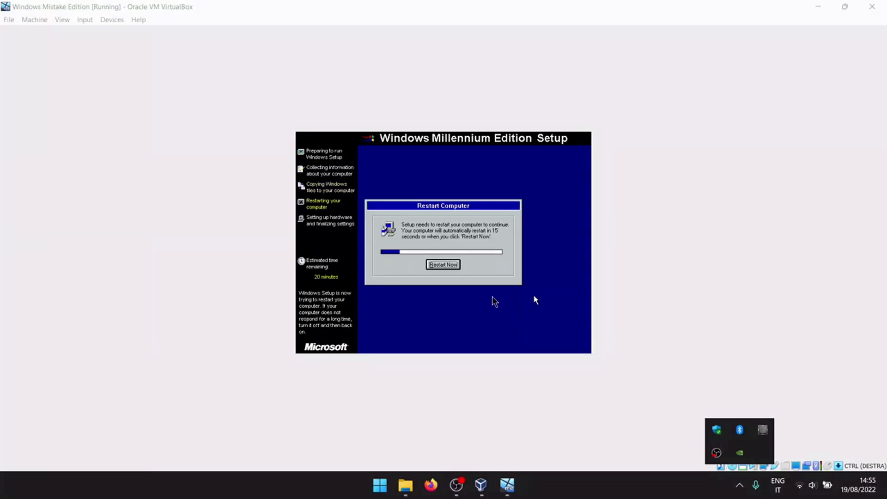
Step: Dismiss the mouse capture notice and restart the VM immediately for hardware detection
{"action": "left_click", "coordinate": [493, 301]}
{"action": "left_click", "coordinate": [420, 302]}
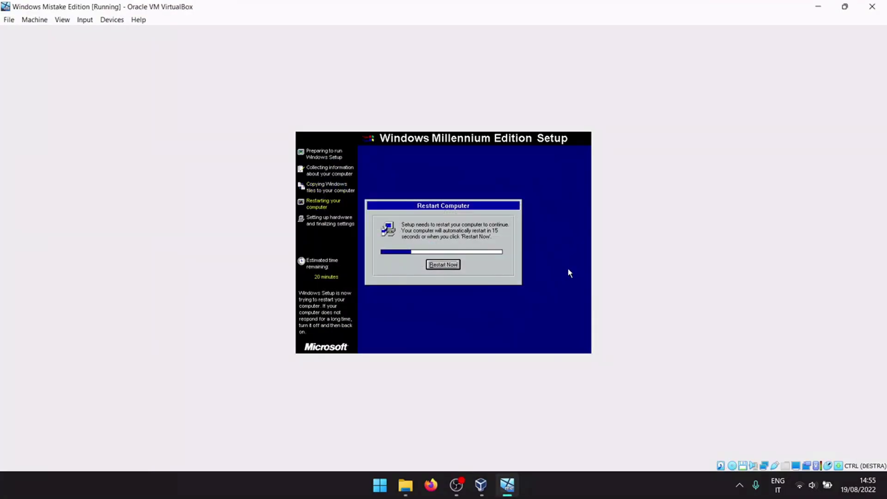
{"action": "left_click", "coordinate": [435, 265]}
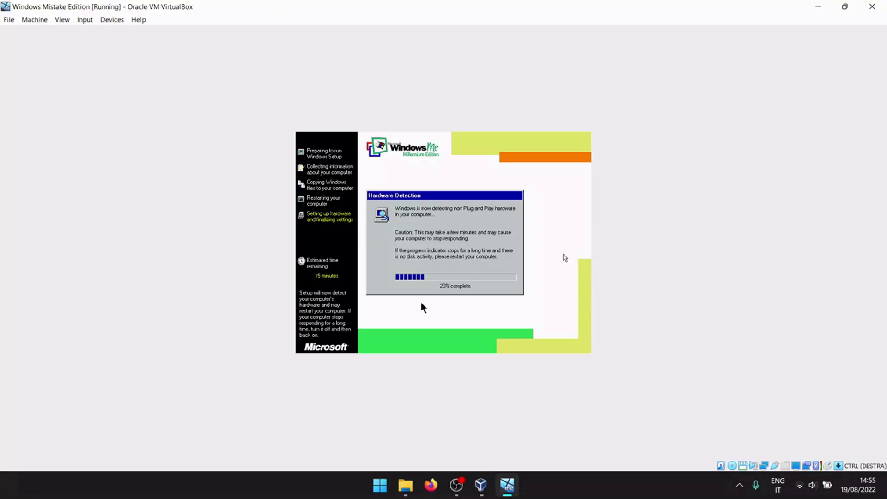
{"action": "left_click", "coordinate": [739, 485]}
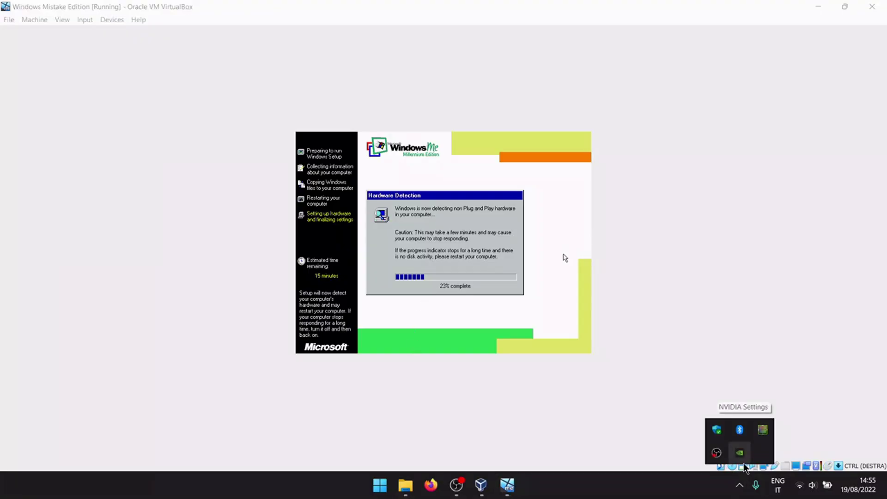
{"action": "right_click", "coordinate": [716, 453]}
{"action": "left_click", "coordinate": [745, 406]}
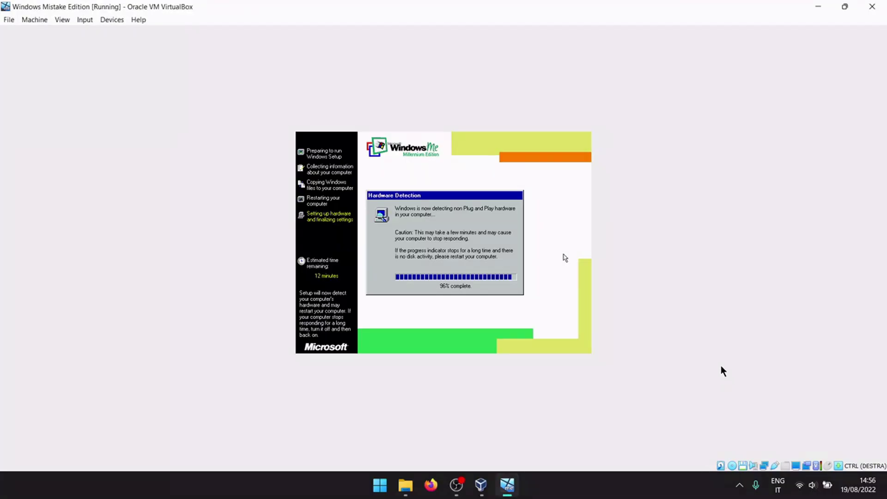
Step: Enter the user's name and company 'Trevor Philips Enterprises' on the User Information page
{"action": "left_click", "coordinate": [581, 309]}
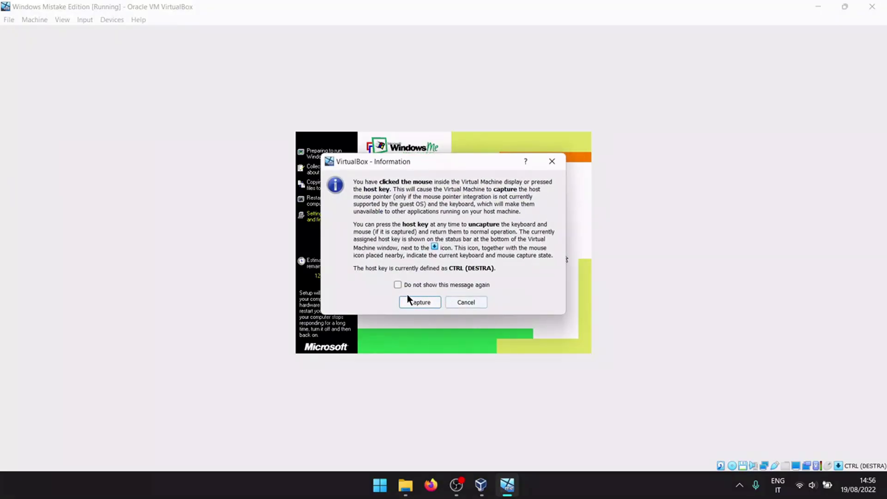
{"action": "left_click", "coordinate": [417, 301]}
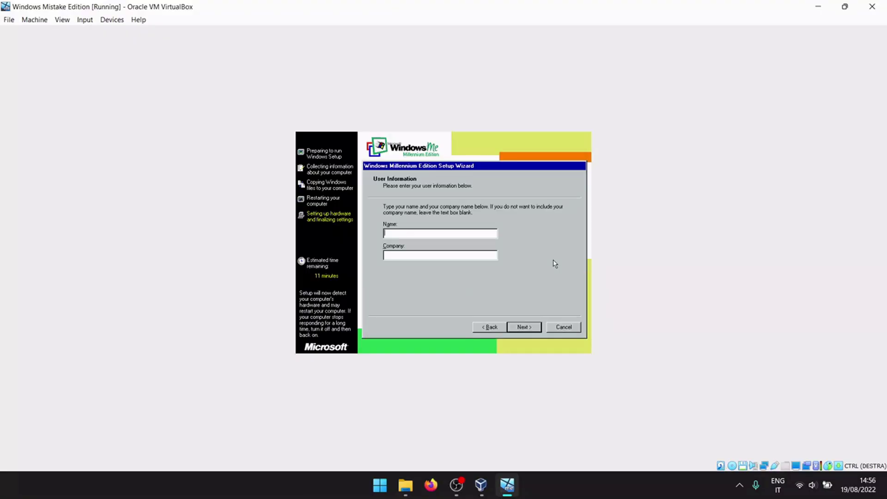
{"action": "type", "text": "jo"}
{"action": "type", "text": "l1en99"}
{"action": "left_click", "coordinate": [393, 255]}
{"action": "type", "text": "Trevor Philips Enterprises"}
Step: Accept the Windows Me license agreement and continue to the product key page
{"action": "left_click", "coordinate": [525, 327]}
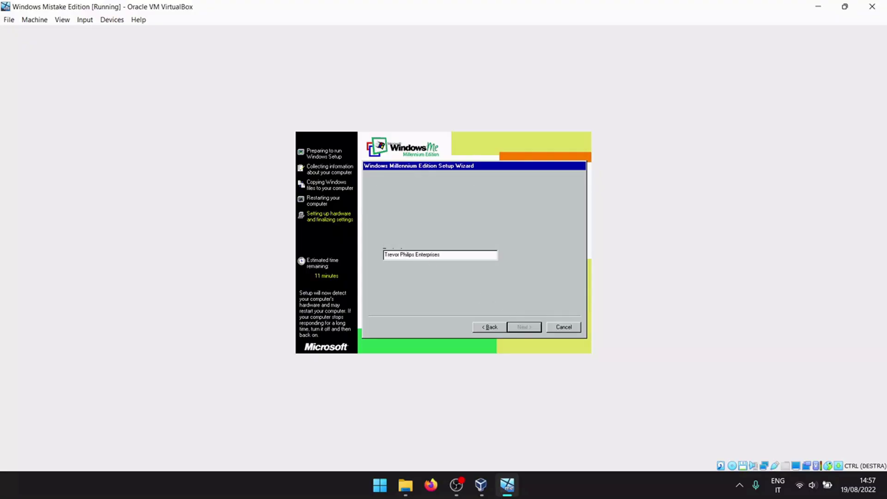
{"action": "left_click", "coordinate": [428, 292]}
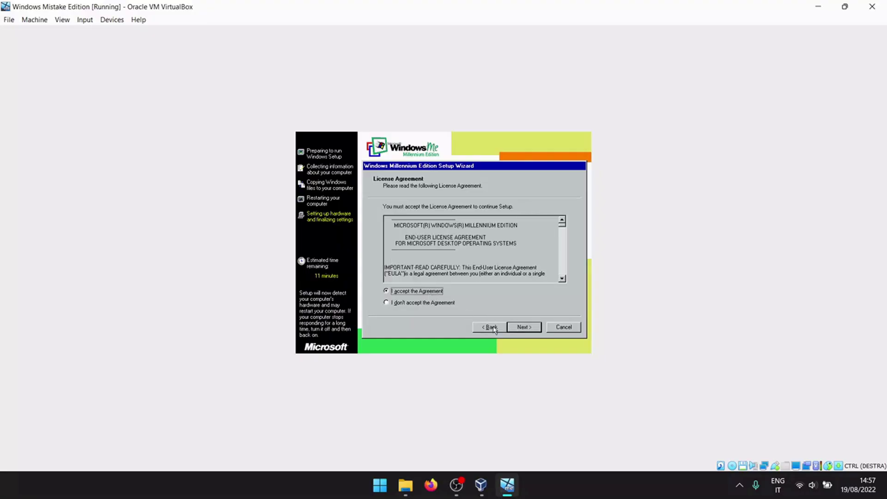
{"action": "left_click", "coordinate": [518, 328]}
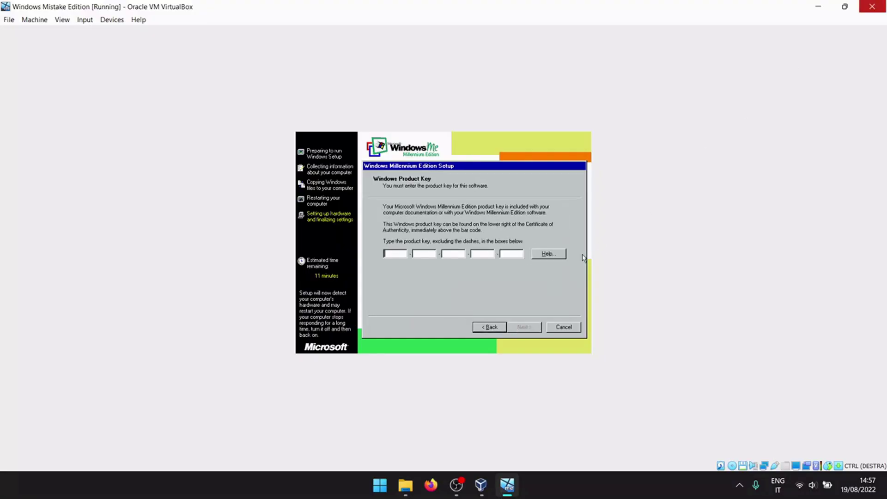
Step: Open me-OEM.txt from the desktop's Me folder in Notepad and close the folder windows
{"action": "left_click", "coordinate": [845, 7]}
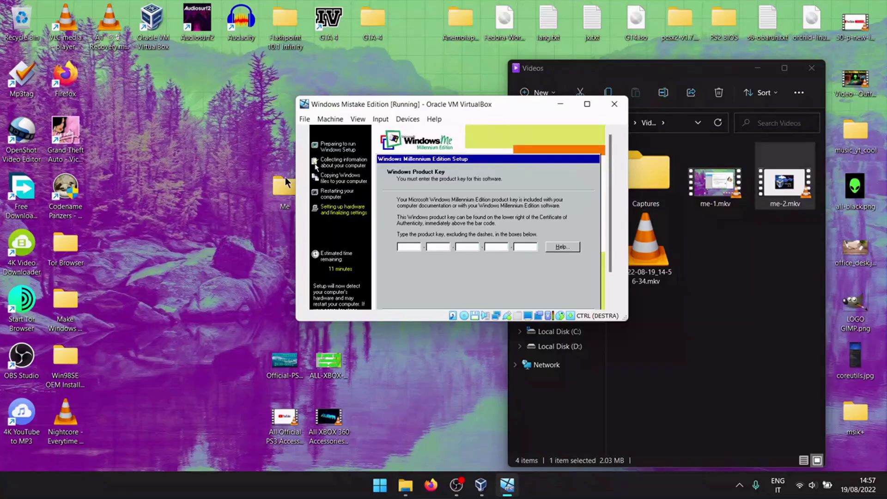
{"action": "left_click", "coordinate": [285, 178]}
{"action": "double_click", "coordinate": [285, 177]}
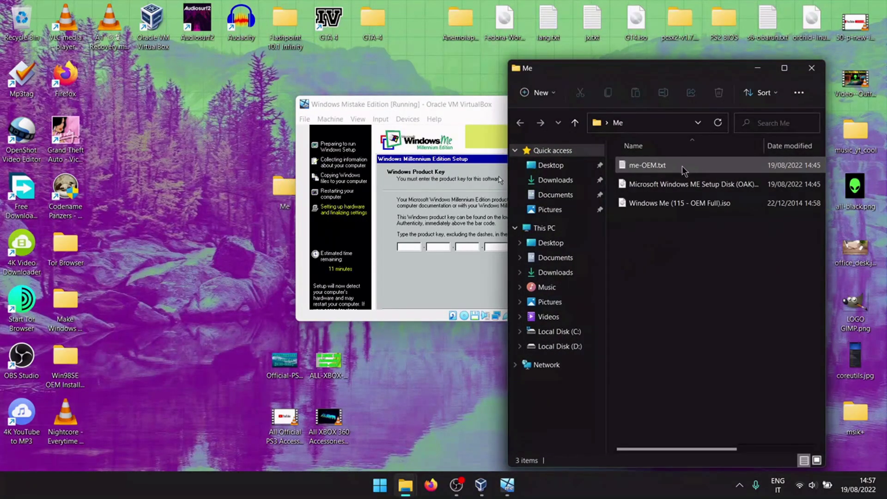
{"action": "left_click", "coordinate": [675, 171]}
{"action": "double_click", "coordinate": [674, 172]}
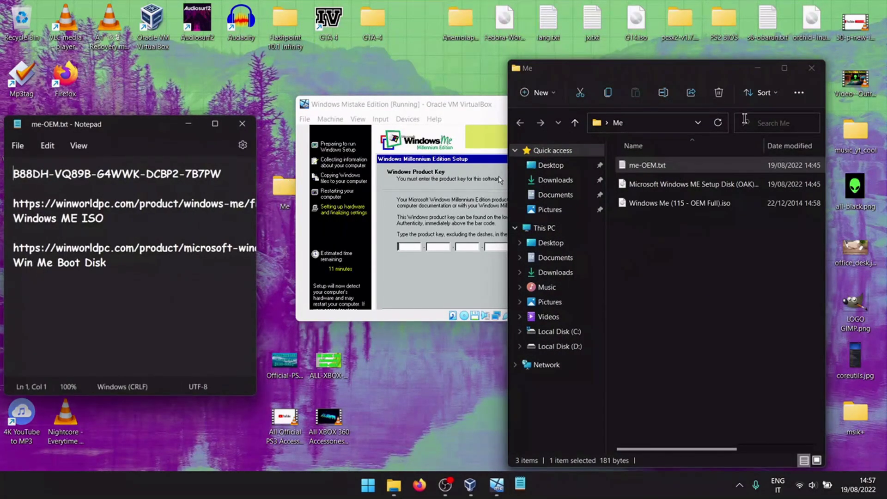
{"action": "left_click", "coordinate": [812, 68]}
{"action": "left_click", "coordinate": [759, 70]}
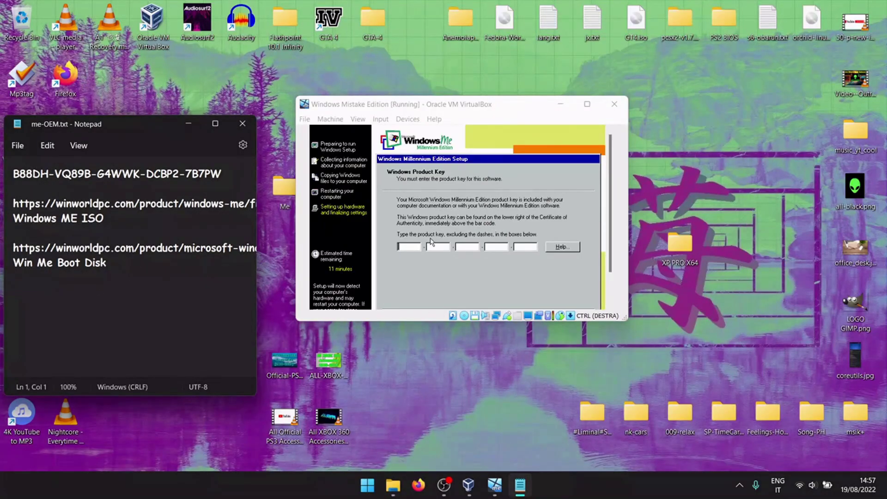
Step: Type the product key, finish the setup wizard, close Notepad and maximize VirtualBox
{"action": "left_click", "coordinate": [409, 282]}
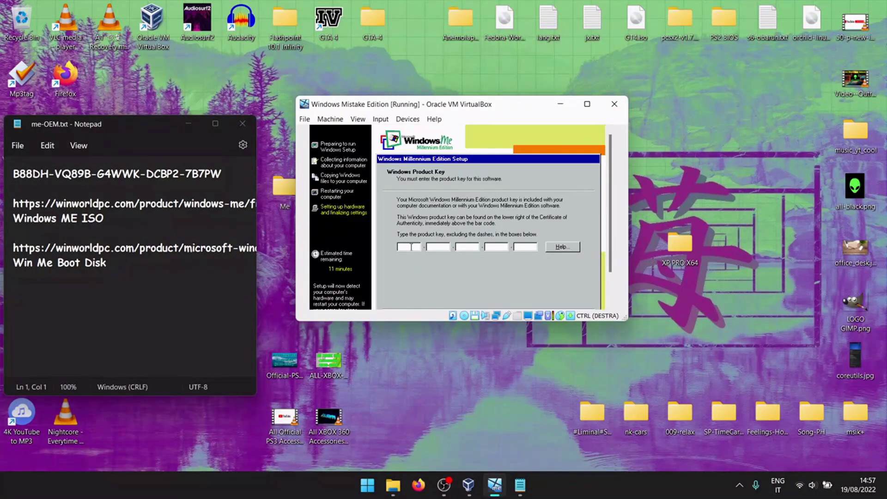
{"action": "type", "text": "B88"}
{"action": "type", "text": "2"}
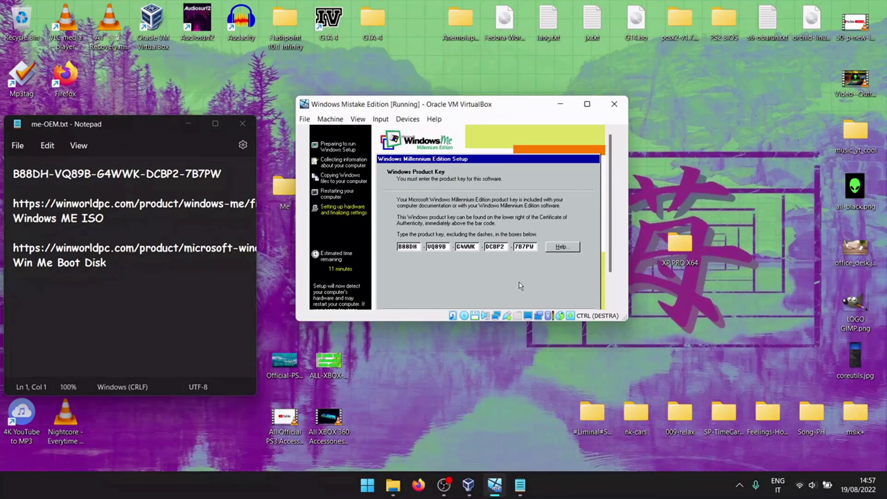
{"action": "left_click_drag", "start_coordinate": [610, 212], "coordinate": [610, 237]}
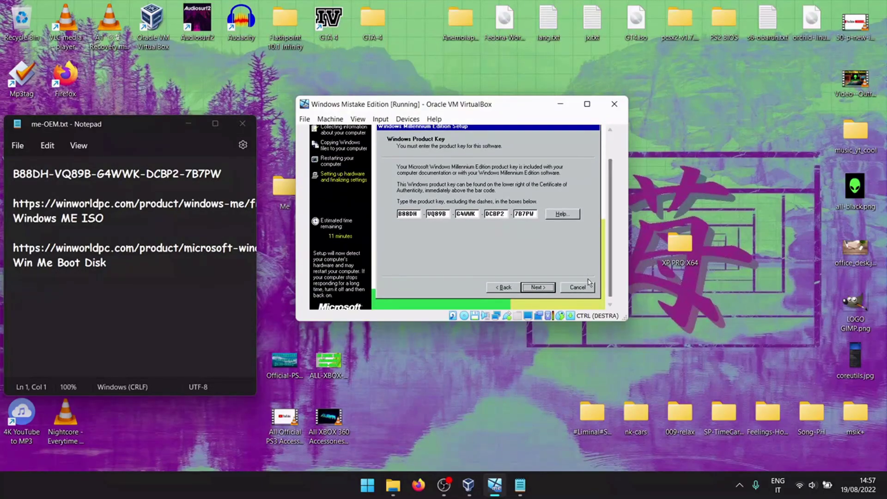
{"action": "left_click", "coordinate": [538, 287]}
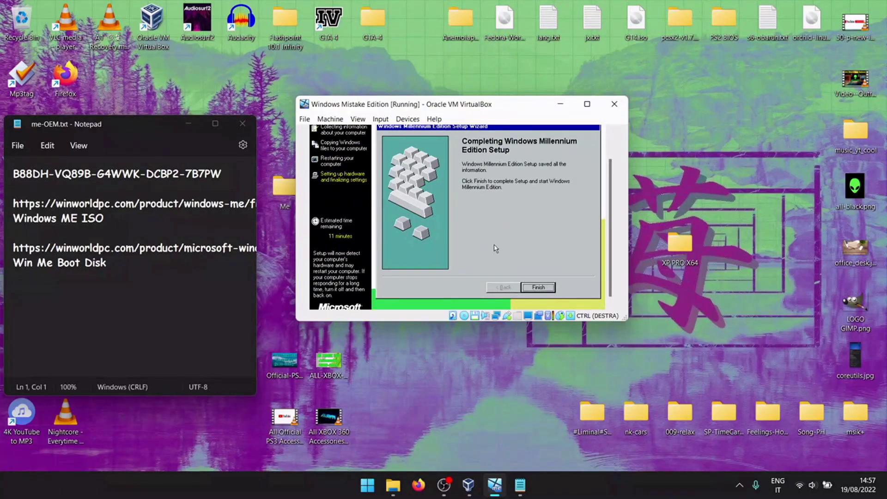
{"action": "left_click", "coordinate": [536, 287]}
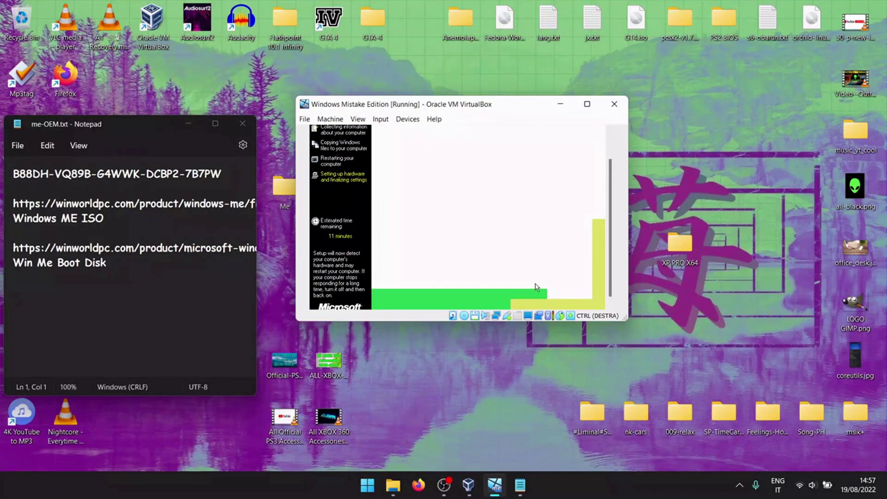
{"action": "left_click", "coordinate": [250, 123]}
{"action": "left_click", "coordinate": [577, 104]}
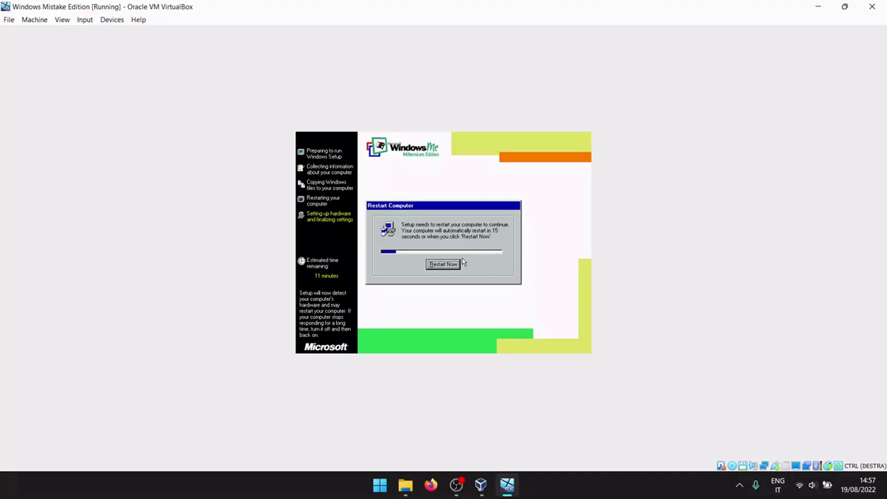
Step: Restart the VM, boot from the hard disk, and let Setup update system settings
{"action": "left_click", "coordinate": [454, 264]}
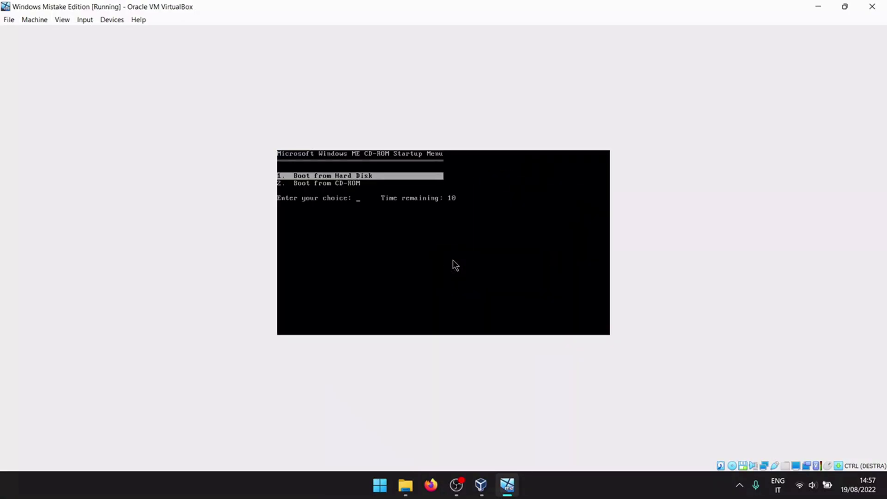
{"action": "key", "text": "Return"}
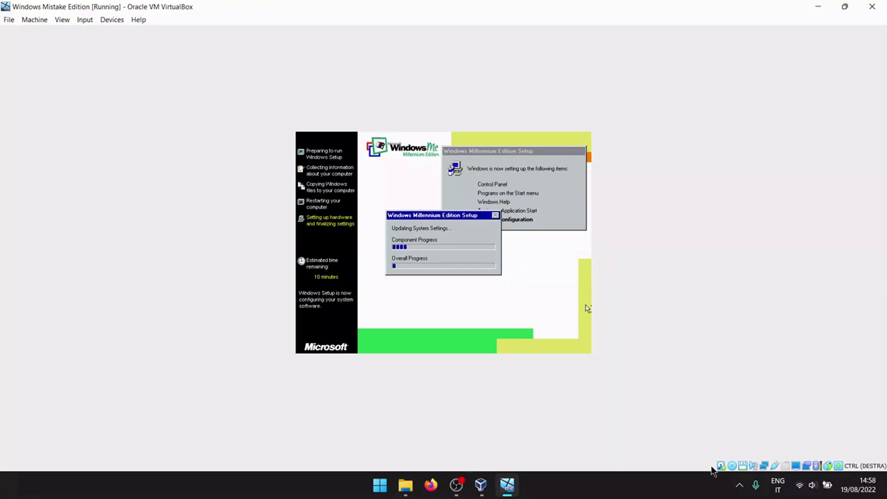
{"action": "left_click", "coordinate": [740, 485]}
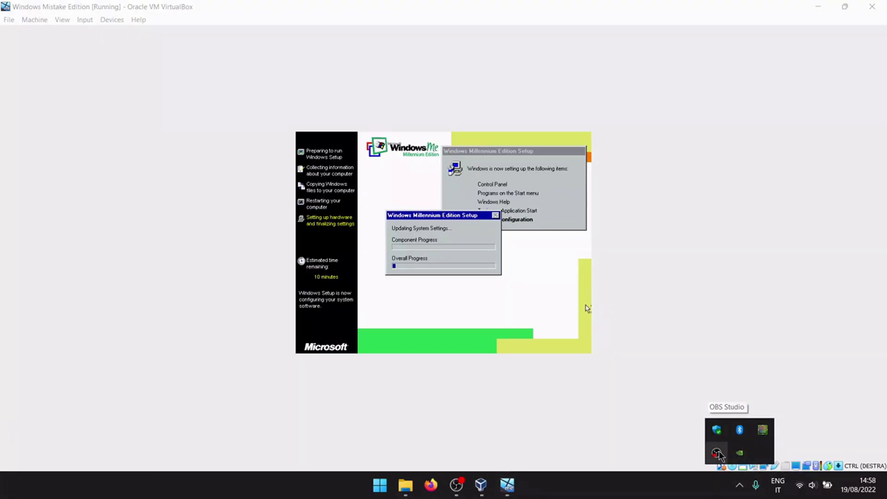
{"action": "right_click", "coordinate": [717, 453]}
{"action": "left_click", "coordinate": [738, 405]}
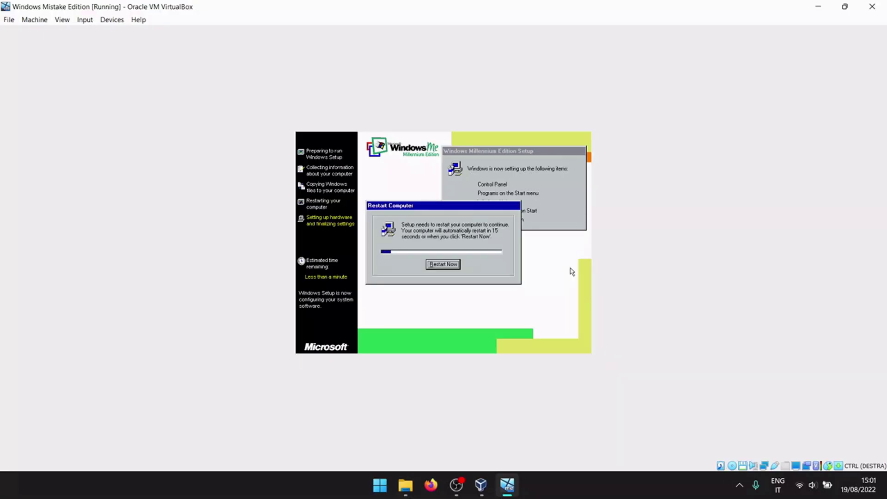
Step: Restart again and choose Boot from Hard Disk at the CD-ROM Startup Menu
{"action": "left_click", "coordinate": [452, 266]}
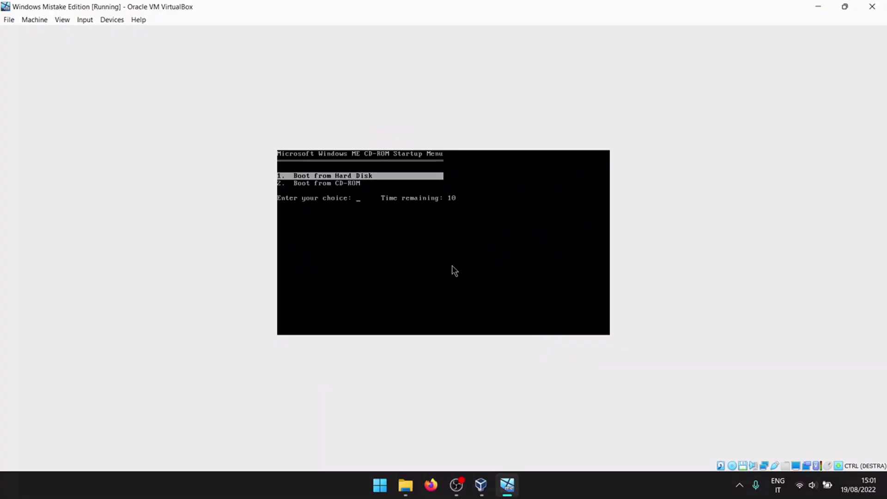
{"action": "key", "text": "Return"}
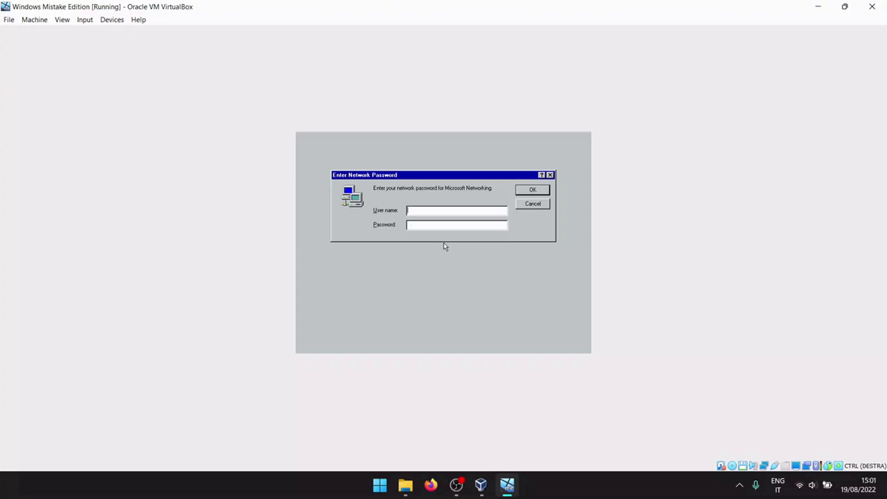
Step: Enter a user name at the Enter Network Password prompt and confirm the login
{"action": "type", "text": "allen99"}
{"action": "key", "text": "Return"}
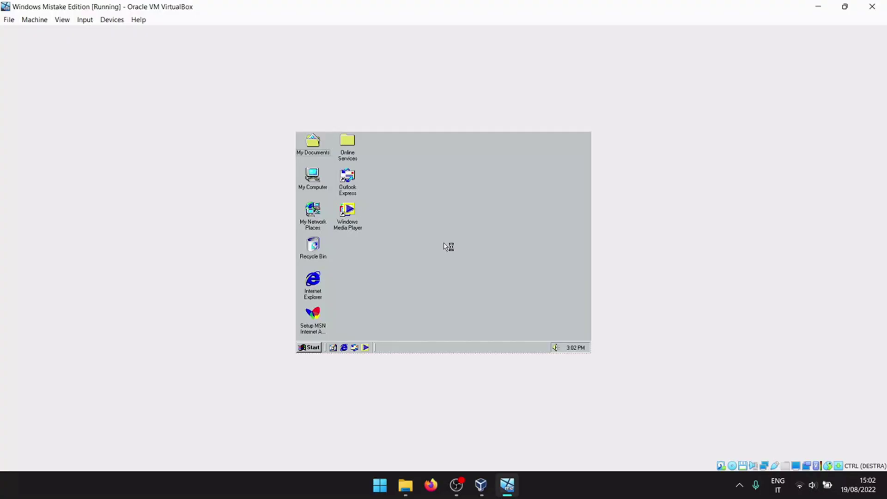
Step: Open Display Properties from the desktop and look through its Settings, Appearance and Screen Saver tabs
{"action": "right_click", "coordinate": [420, 195]}
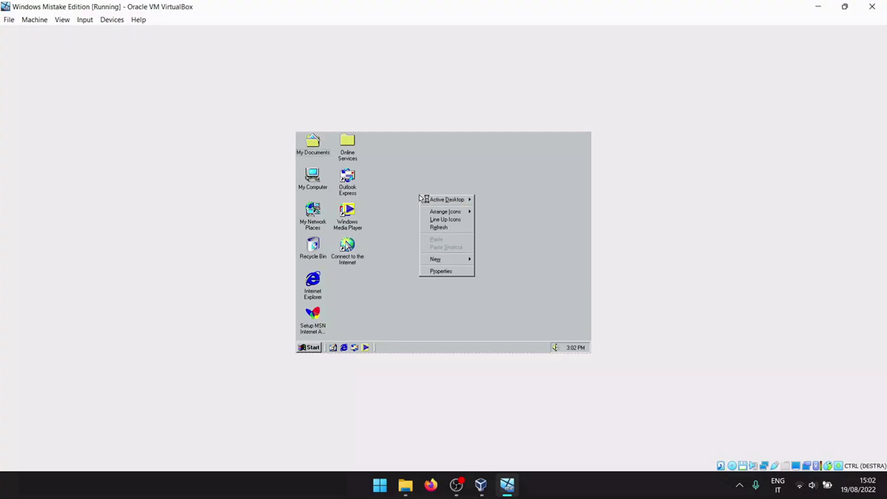
{"action": "left_click", "coordinate": [439, 272]}
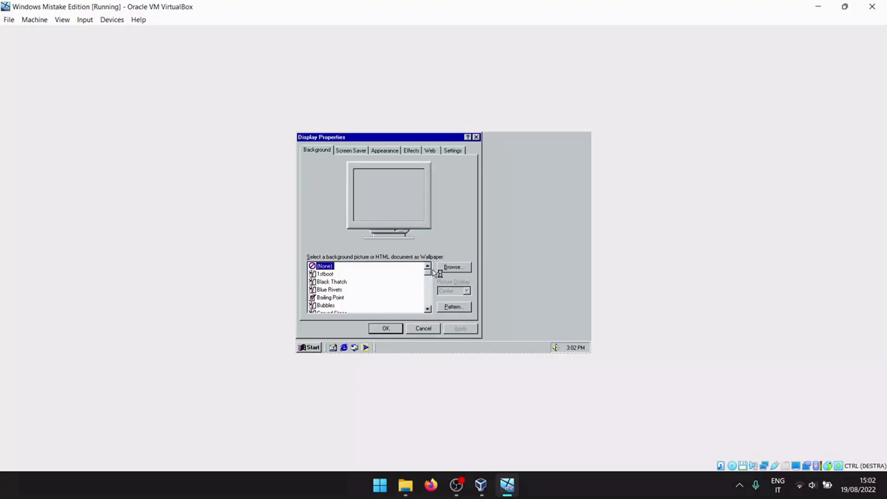
{"action": "left_click", "coordinate": [452, 151]}
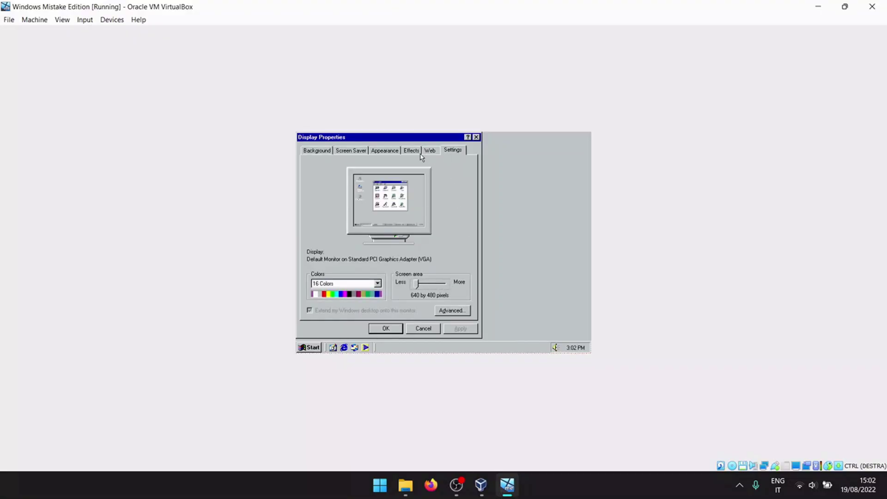
{"action": "left_click", "coordinate": [384, 151]}
{"action": "left_click", "coordinate": [360, 152]}
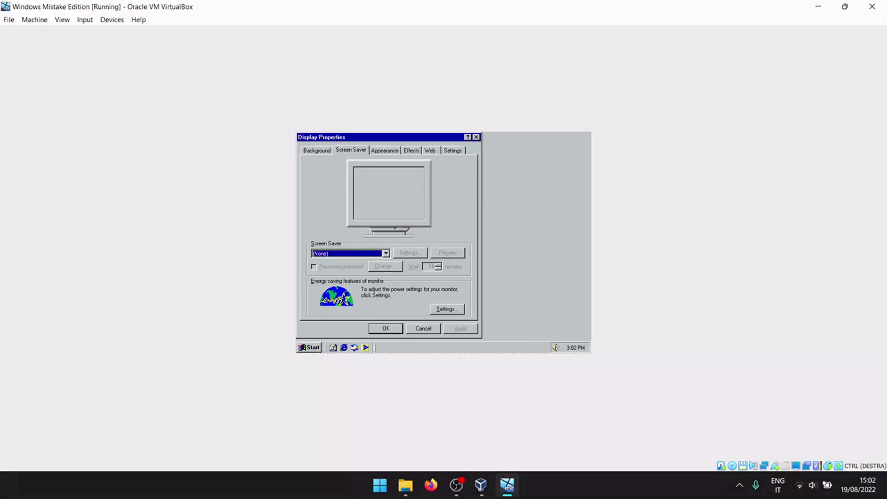
{"action": "left_click", "coordinate": [321, 150]}
Step: Choose the Boiling Point wallpaper with Stretch display and apply it
{"action": "left_click", "coordinate": [333, 274]}
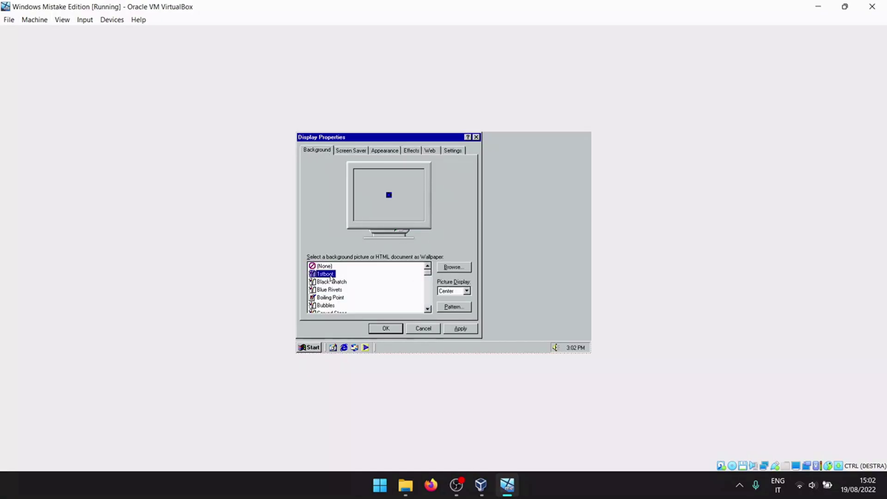
{"action": "left_click", "coordinate": [466, 291]}
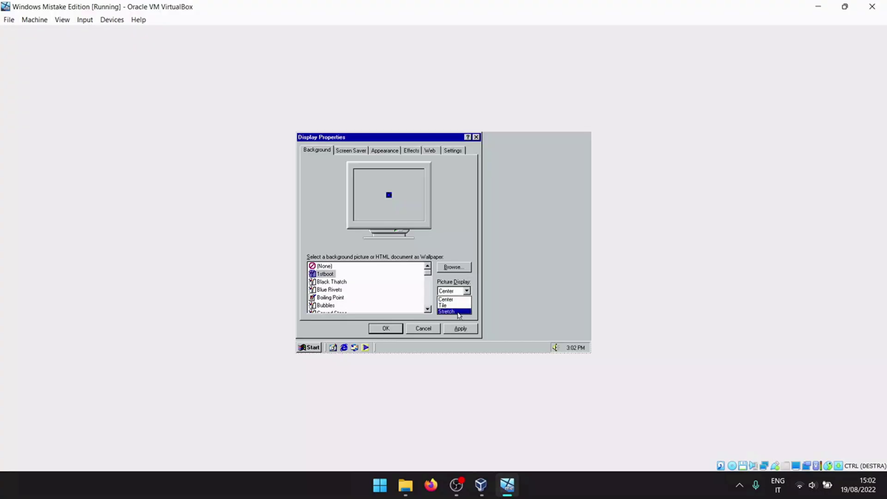
{"action": "left_click", "coordinate": [458, 314]}
{"action": "left_click", "coordinate": [335, 282]}
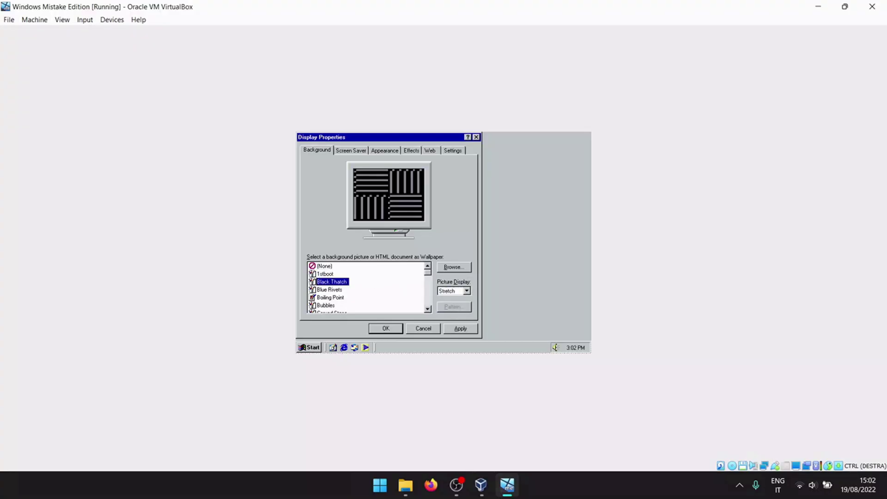
{"action": "left_click", "coordinate": [331, 290]}
{"action": "left_click", "coordinate": [335, 297]}
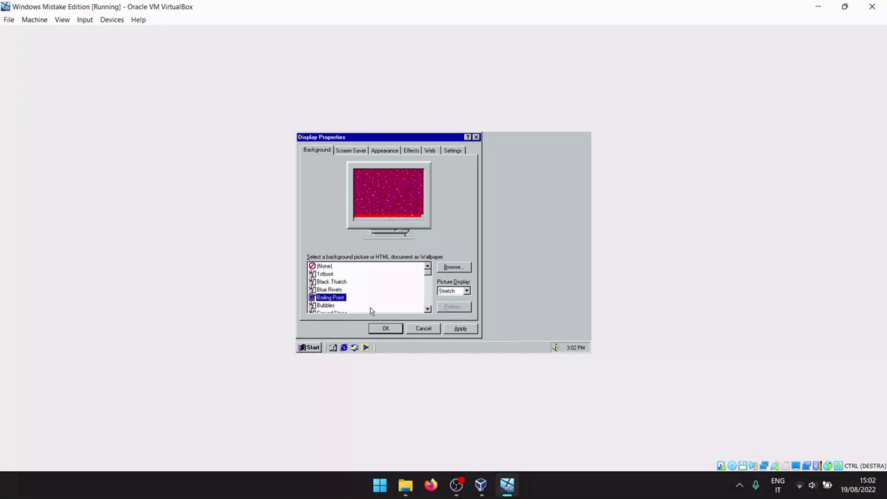
{"action": "left_click", "coordinate": [457, 329]}
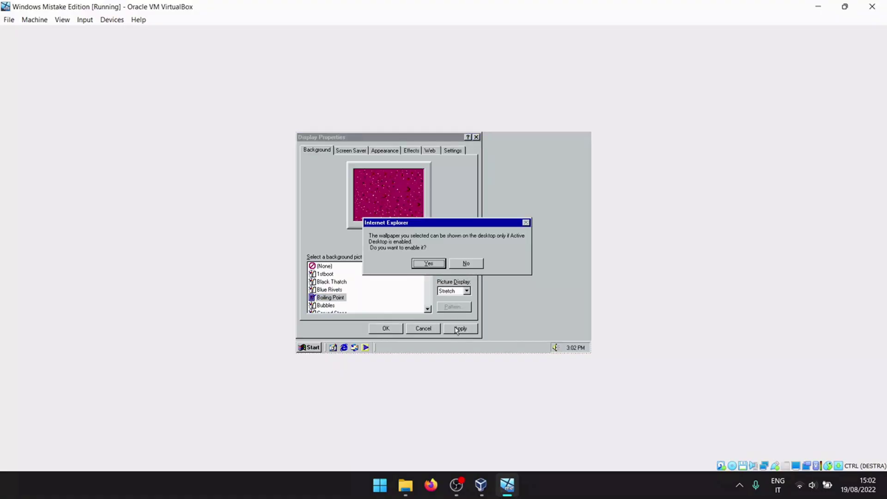
Step: Enable Active Desktop and preview wallpapers from Bubbles through Diagonal Sand
{"action": "left_click", "coordinate": [429, 263]}
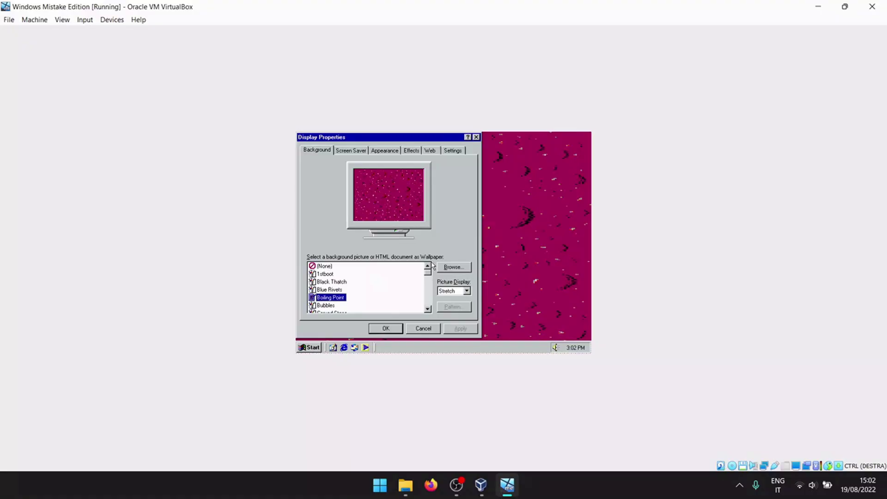
{"action": "scroll", "coordinate": [342, 302], "scroll_direction": "down", "scroll_amount": 1}
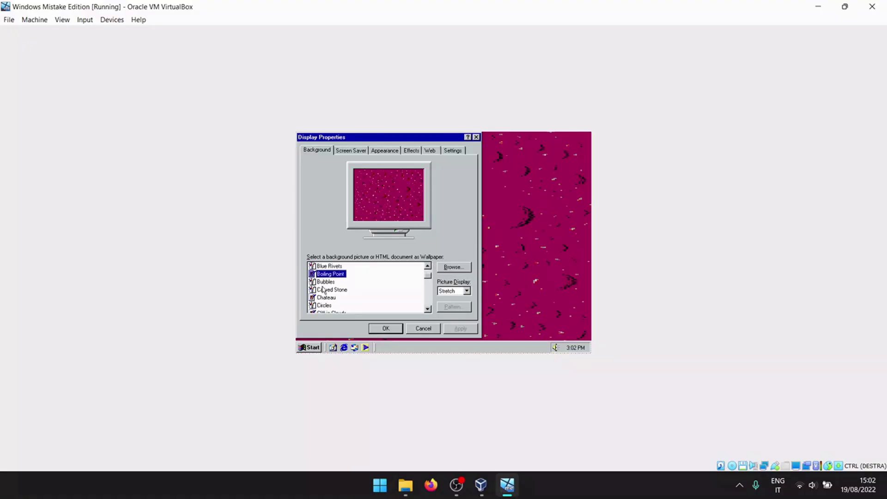
{"action": "left_click", "coordinate": [324, 290]}
{"action": "left_click", "coordinate": [325, 283]}
{"action": "left_click", "coordinate": [325, 289]}
{"action": "left_click", "coordinate": [326, 297]}
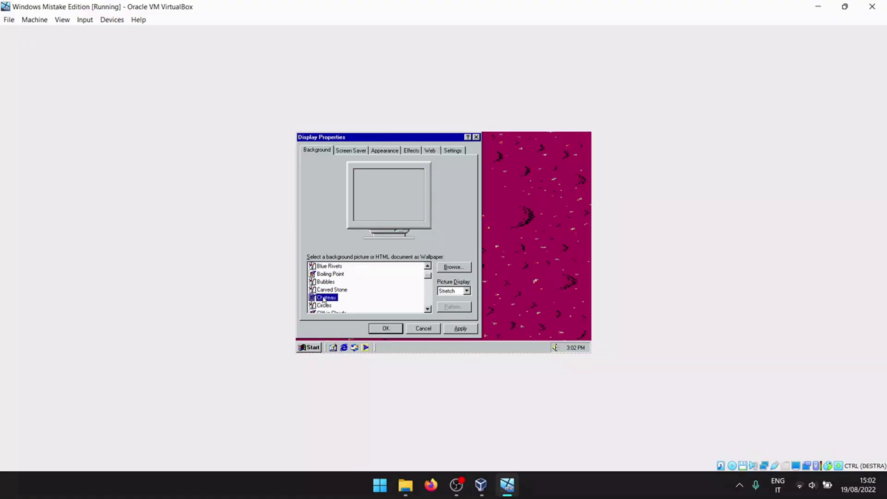
{"action": "scroll", "coordinate": [327, 295], "scroll_direction": "down", "scroll_amount": 1}
{"action": "left_click", "coordinate": [327, 282]}
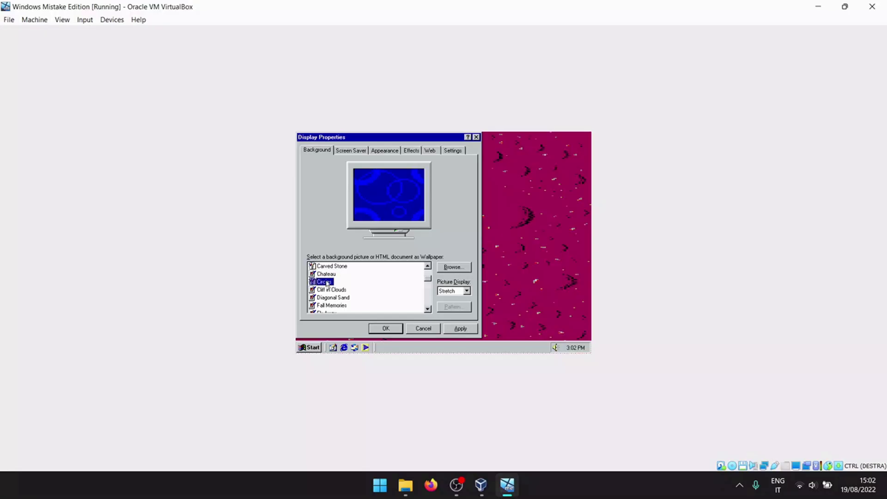
{"action": "left_click", "coordinate": [327, 290]}
{"action": "left_click", "coordinate": [327, 298]}
{"action": "scroll", "coordinate": [328, 300], "scroll_direction": "down", "scroll_amount": 1}
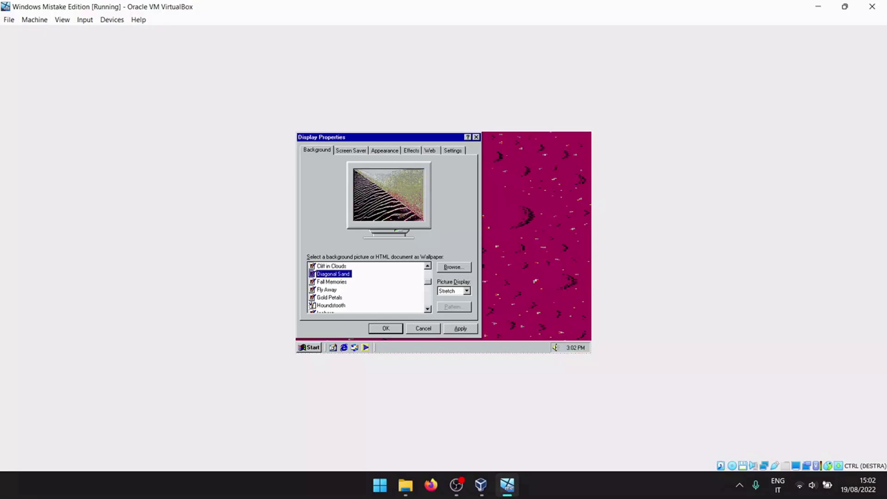
Step: Preview wallpapers from Fall Memories to Paradise and apply Paradise to the desktop
{"action": "left_click", "coordinate": [328, 283]}
{"action": "left_click", "coordinate": [328, 289]}
{"action": "left_click", "coordinate": [329, 298]}
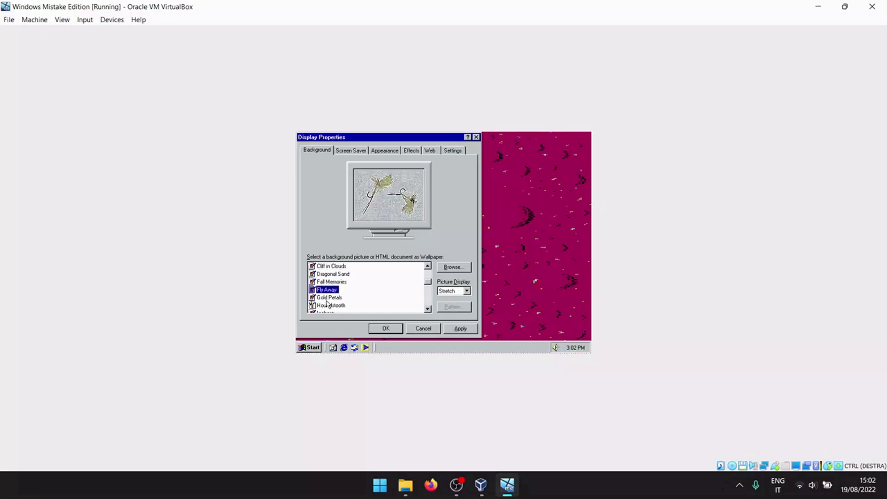
{"action": "left_click", "coordinate": [328, 306]}
{"action": "scroll", "coordinate": [332, 294], "scroll_direction": "down", "scroll_amount": 1}
{"action": "left_click", "coordinate": [328, 289]}
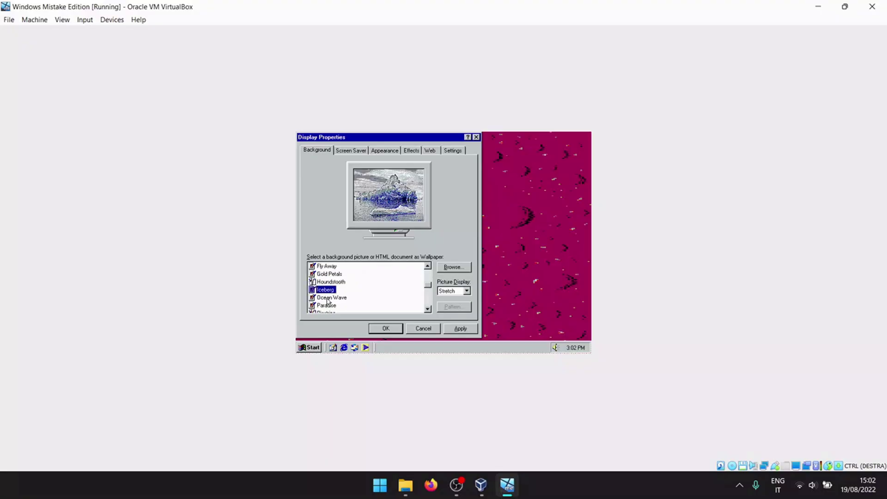
{"action": "left_click", "coordinate": [328, 297]}
{"action": "scroll", "coordinate": [327, 294], "scroll_direction": "down", "scroll_amount": 1}
{"action": "left_click", "coordinate": [327, 285]}
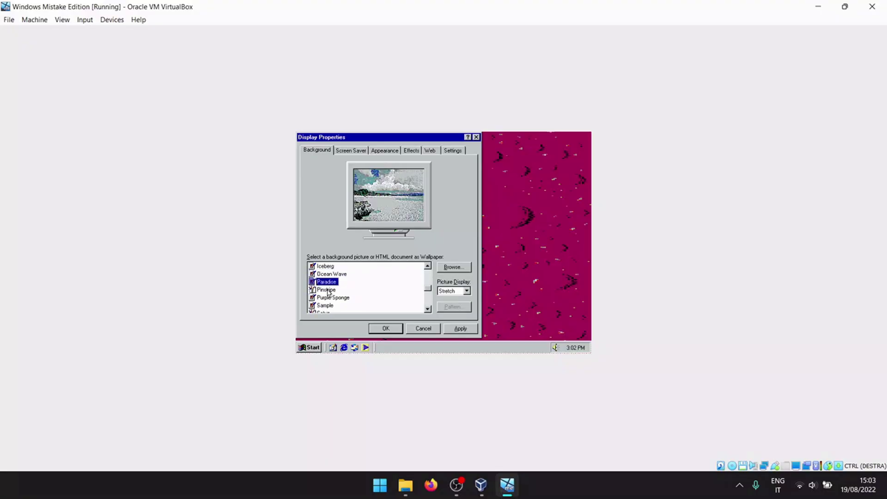
{"action": "left_click", "coordinate": [455, 328]}
Step: Move Display Properties down and preview Pinstripe through Snow Trees wallpapers
{"action": "left_click_drag", "start_coordinate": [399, 139], "coordinate": [429, 151]}
{"action": "left_click", "coordinate": [366, 304]}
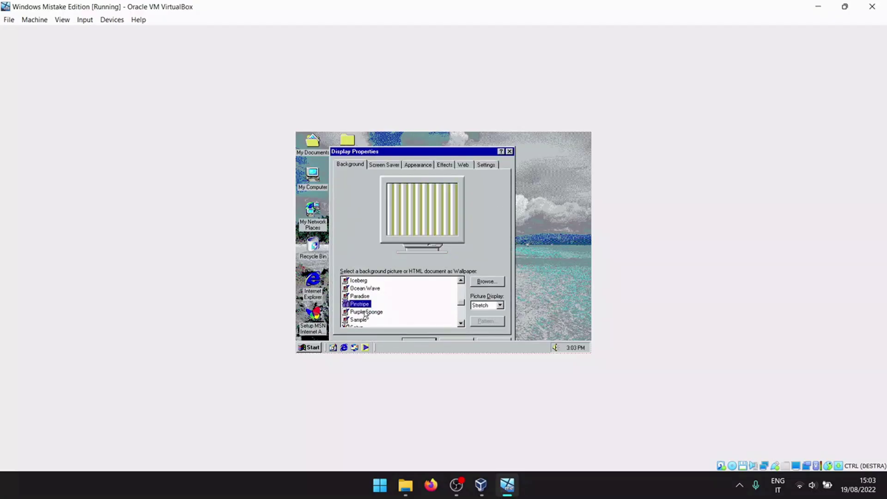
{"action": "left_click", "coordinate": [365, 320]}
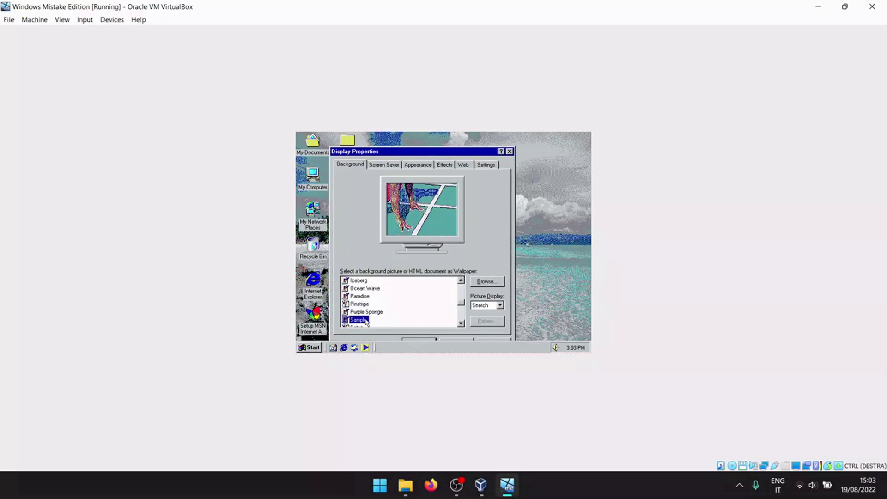
{"action": "scroll", "coordinate": [366, 322], "scroll_direction": "down", "scroll_amount": 1}
{"action": "left_click", "coordinate": [362, 304]}
{"action": "left_click", "coordinate": [364, 312]}
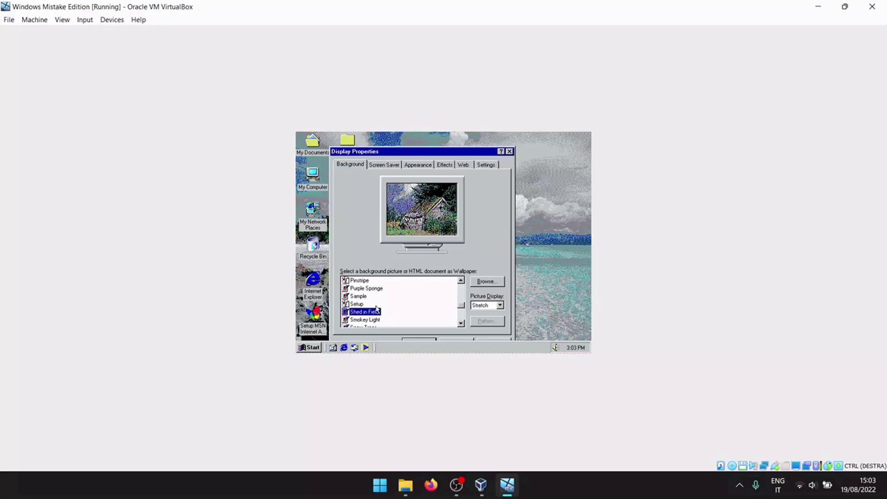
{"action": "scroll", "coordinate": [377, 310], "scroll_direction": "down", "scroll_amount": 1}
{"action": "left_click", "coordinate": [370, 297]}
{"action": "left_click", "coordinate": [369, 312]}
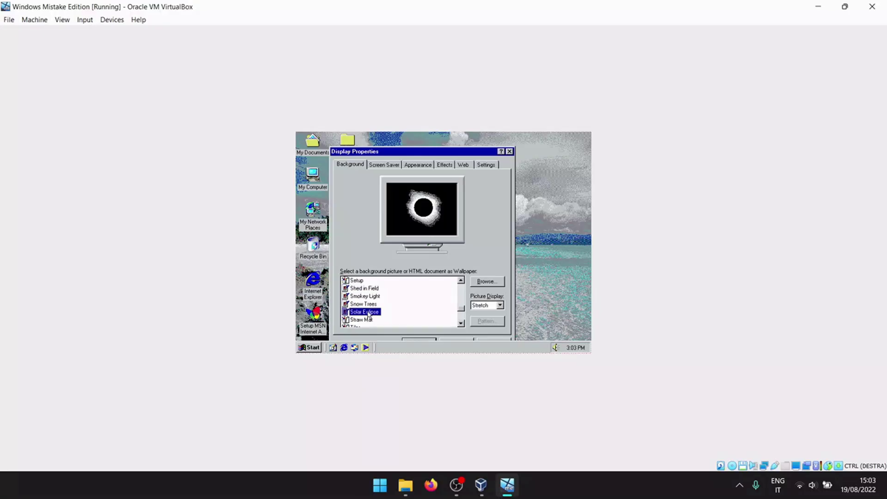
{"action": "left_click", "coordinate": [370, 304]}
{"action": "scroll", "coordinate": [372, 307], "scroll_direction": "down", "scroll_amount": 1}
Step: Preview Straw Mat through Yosemite wallpapers, settling back on the Windows Me wallpaper
{"action": "left_click", "coordinate": [365, 297]}
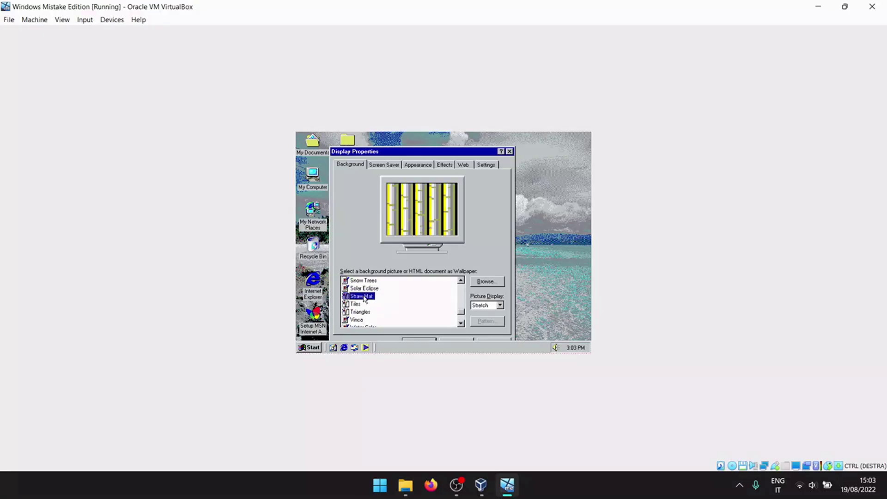
{"action": "left_click", "coordinate": [362, 304]}
{"action": "left_click", "coordinate": [360, 312]}
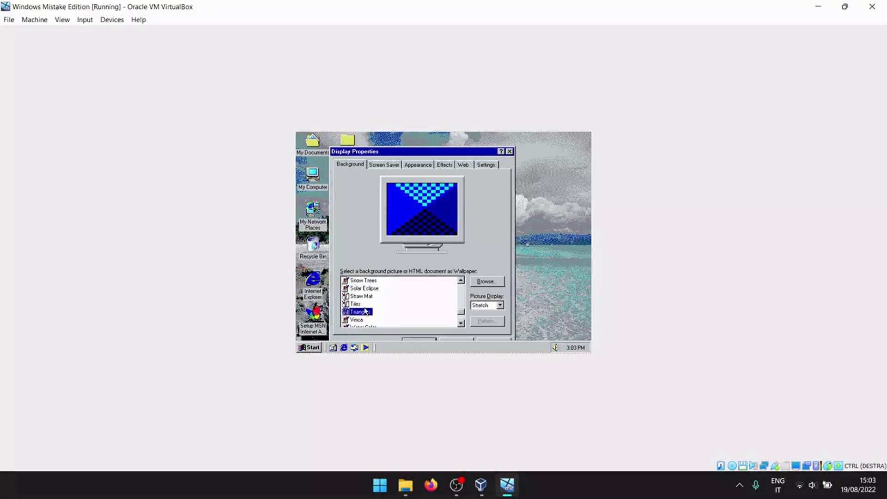
{"action": "scroll", "coordinate": [364, 312], "scroll_direction": "down", "scroll_amount": 1}
{"action": "left_click", "coordinate": [363, 297]}
{"action": "left_click", "coordinate": [362, 304]}
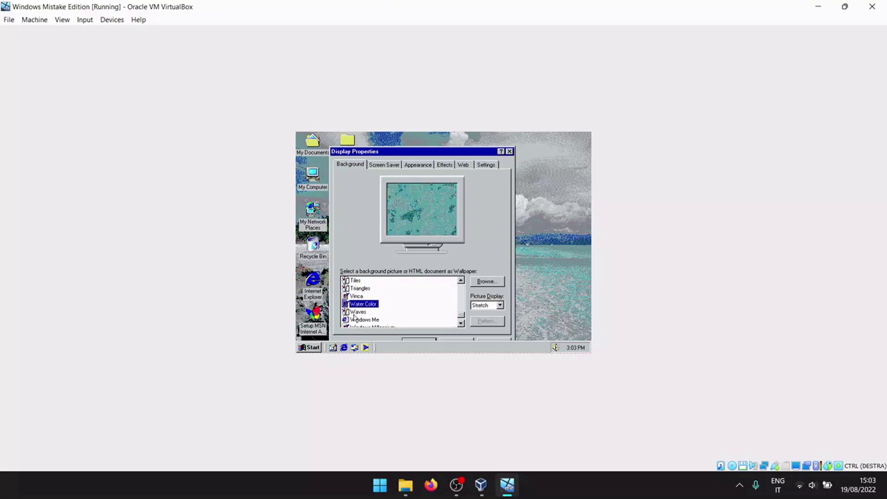
{"action": "left_click", "coordinate": [357, 312]}
{"action": "left_click", "coordinate": [364, 320]}
{"action": "scroll", "coordinate": [378, 305], "scroll_direction": "down", "scroll_amount": 1}
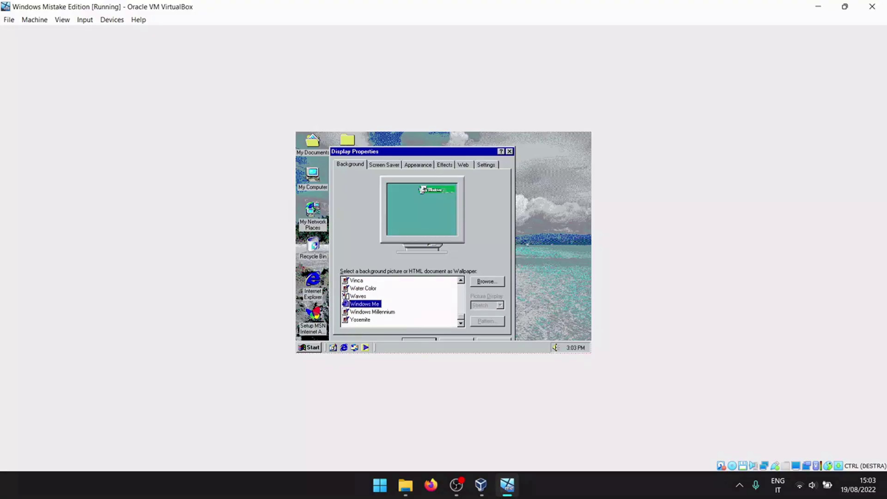
{"action": "left_click", "coordinate": [366, 312]}
{"action": "left_click", "coordinate": [364, 320]}
{"action": "left_click", "coordinate": [364, 304]}
Step: Apply the Windows Me wallpaper, then select and apply Windows Millennium instead
{"action": "mouse_move", "coordinate": [437, 152]}
{"action": "left_mouse_down"}
{"action": "mouse_move", "coordinate": [437, 139]}
{"action": "mouse_move", "coordinate": [439, 250]}
{"action": "mouse_move", "coordinate": [458, 310]}
{"action": "mouse_move", "coordinate": [455, 173]}
{"action": "mouse_move", "coordinate": [445, 147]}
{"action": "left_mouse_up"}
{"action": "left_click", "coordinate": [494, 332]}
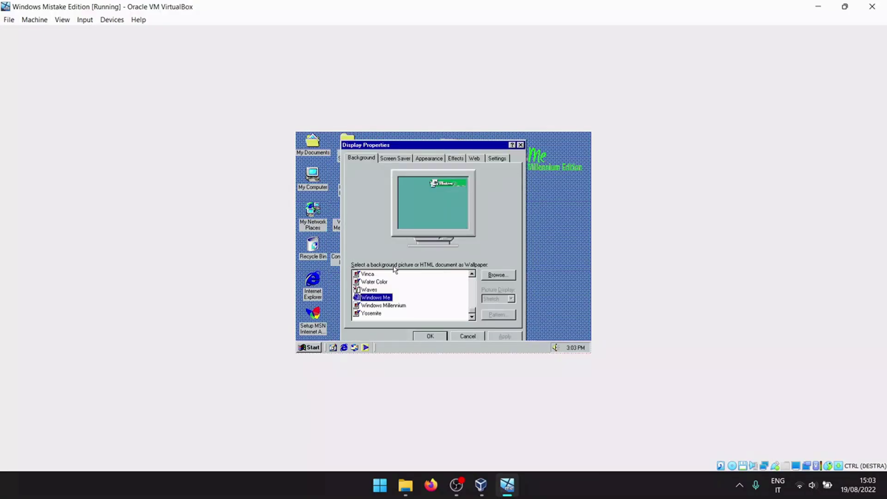
{"action": "left_click", "coordinate": [391, 305]}
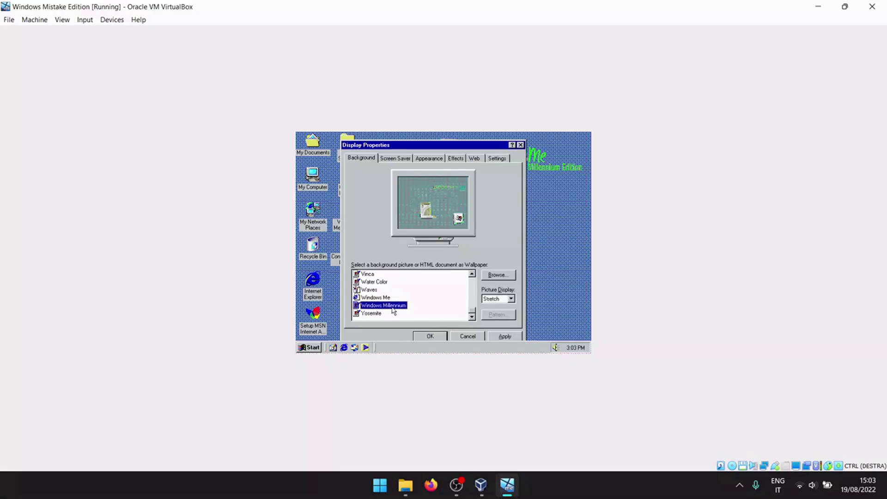
{"action": "left_click", "coordinate": [503, 338]}
Step: Close Display Properties and launch Windows Media Player from its desktop icon
{"action": "left_click_drag", "start_coordinate": [439, 145], "coordinate": [449, 291]}
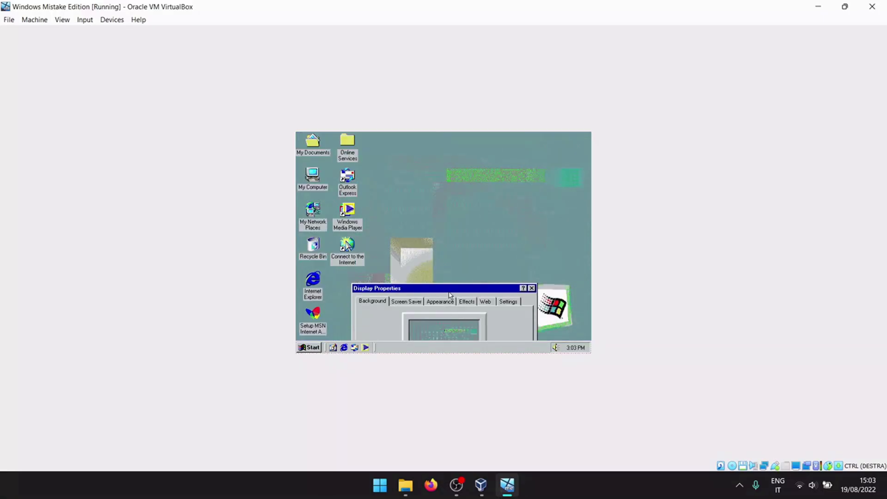
{"action": "left_click_drag", "start_coordinate": [437, 167], "coordinate": [481, 151]}
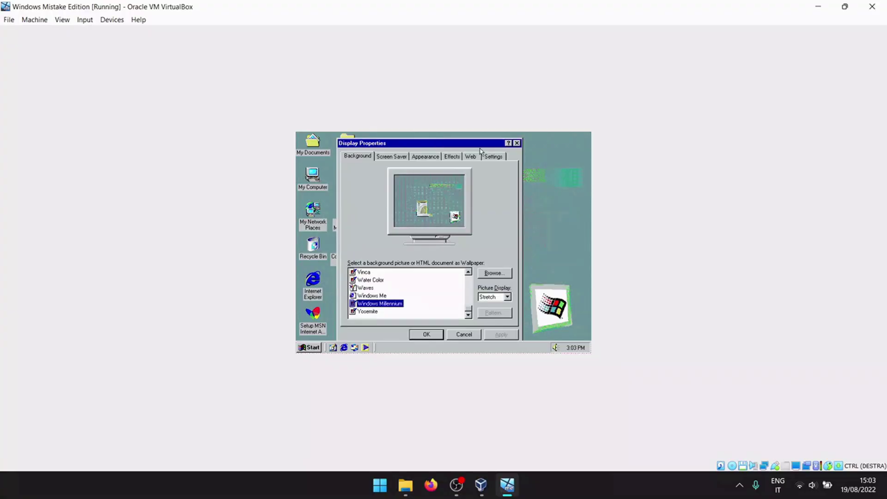
{"action": "left_click", "coordinate": [517, 143]}
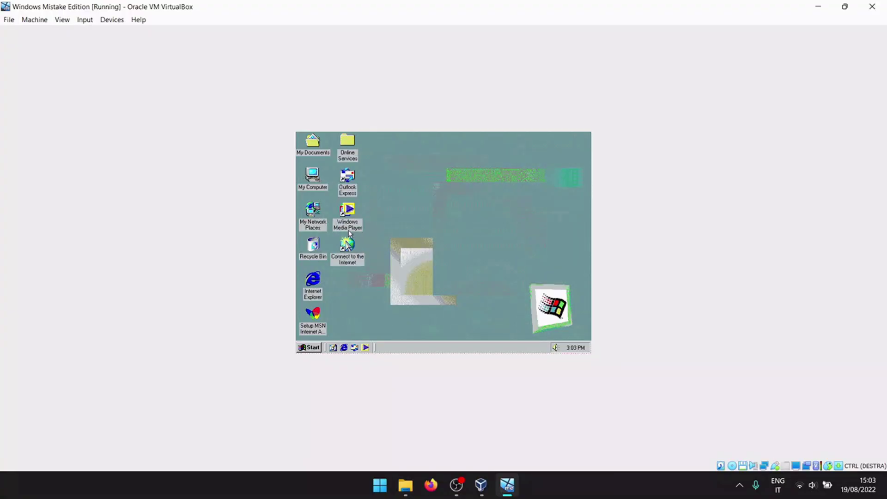
{"action": "double_click", "coordinate": [346, 211]}
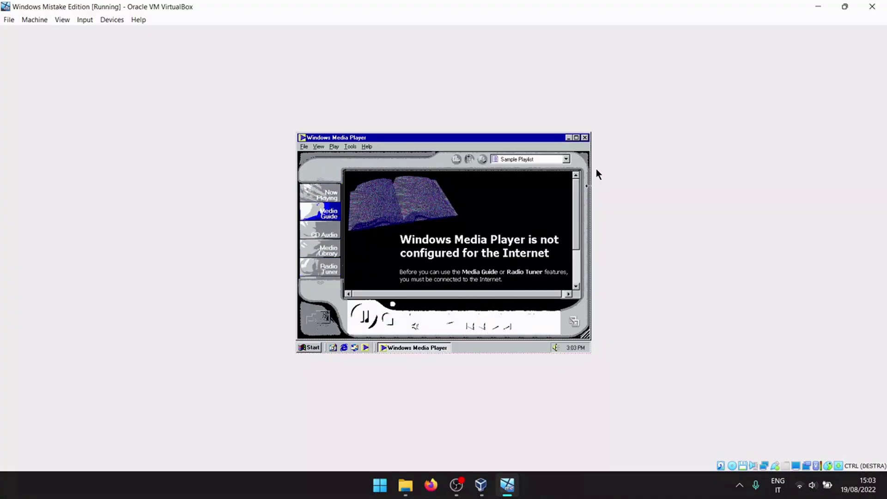
Step: Close the Windows Media Player window
{"action": "left_click", "coordinate": [585, 138]}
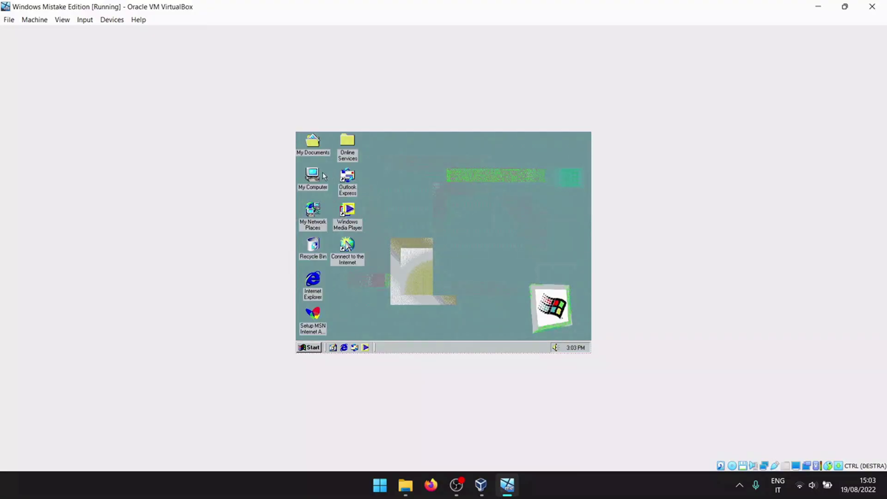
Step: Open an MS-DOS Prompt from Start > Programs > Accessories
{"action": "left_click", "coordinate": [313, 348]}
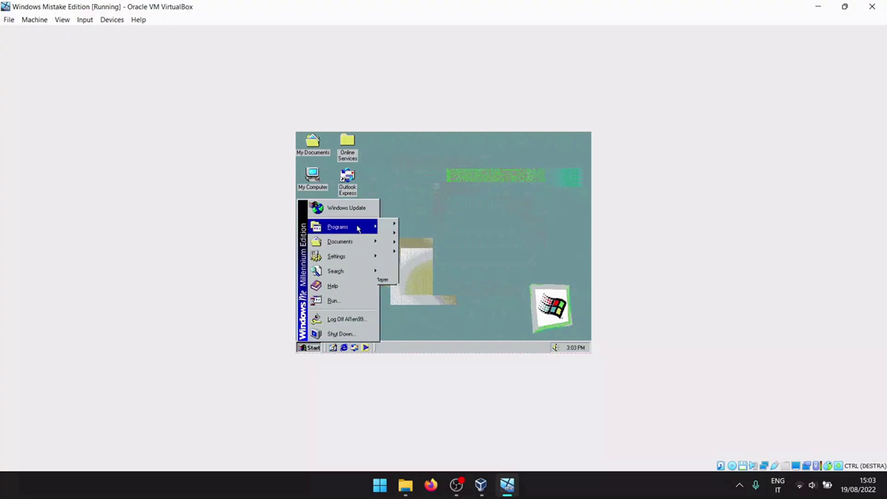
{"action": "mouse_move", "coordinate": [358, 228]}
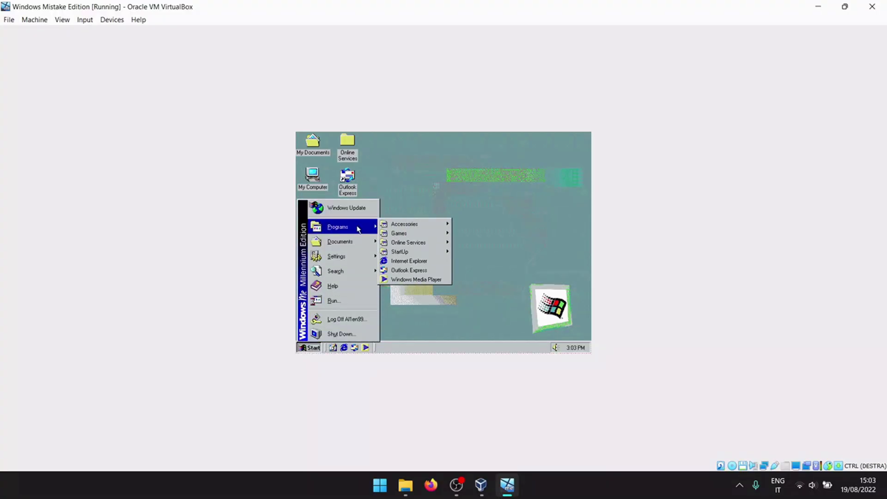
{"action": "mouse_move", "coordinate": [445, 228]}
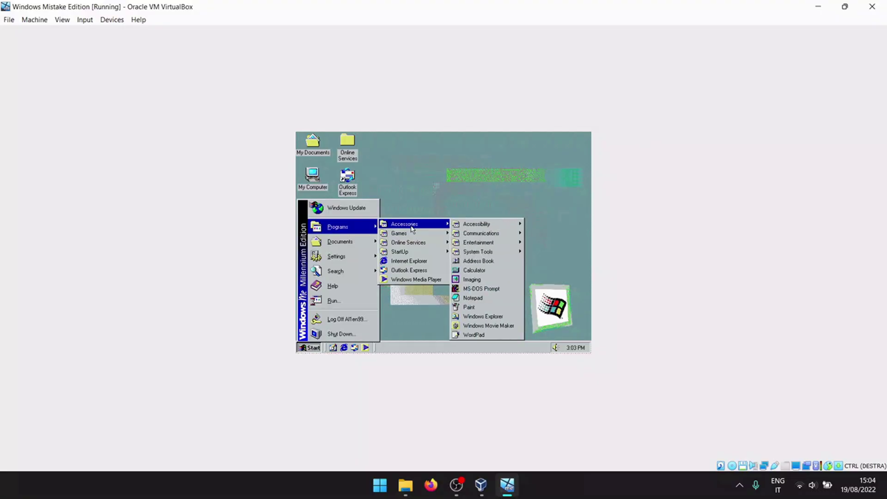
{"action": "left_click", "coordinate": [469, 287]}
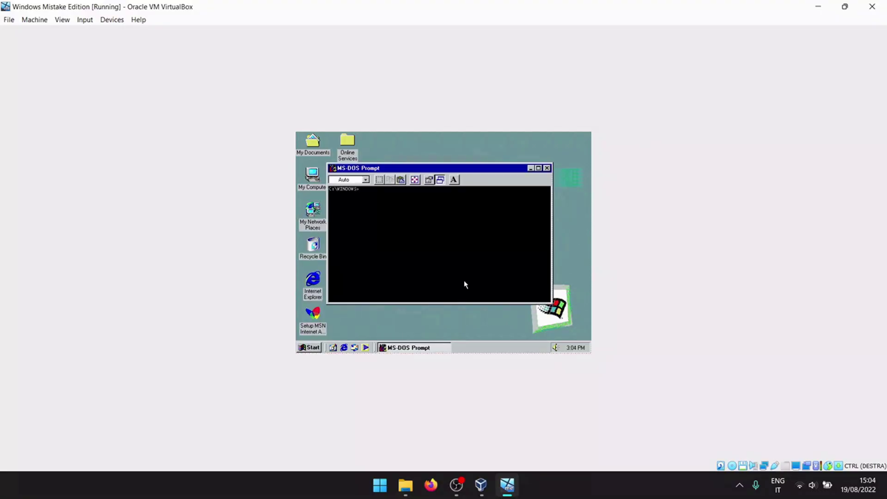
Step: Run winver to show the Windows Millennium Edition version, then dismiss it and close the prompt
{"action": "type", "text": "winver"}
{"action": "key", "text": "Return"}
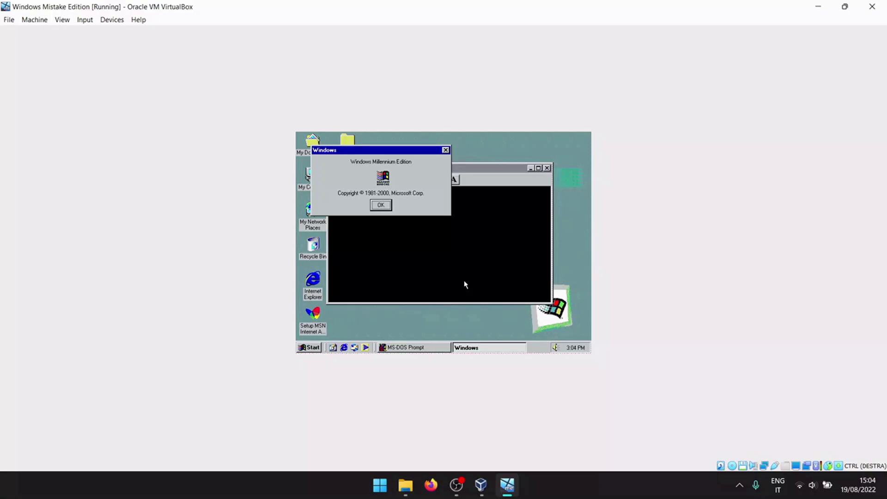
{"action": "left_click", "coordinate": [382, 206]}
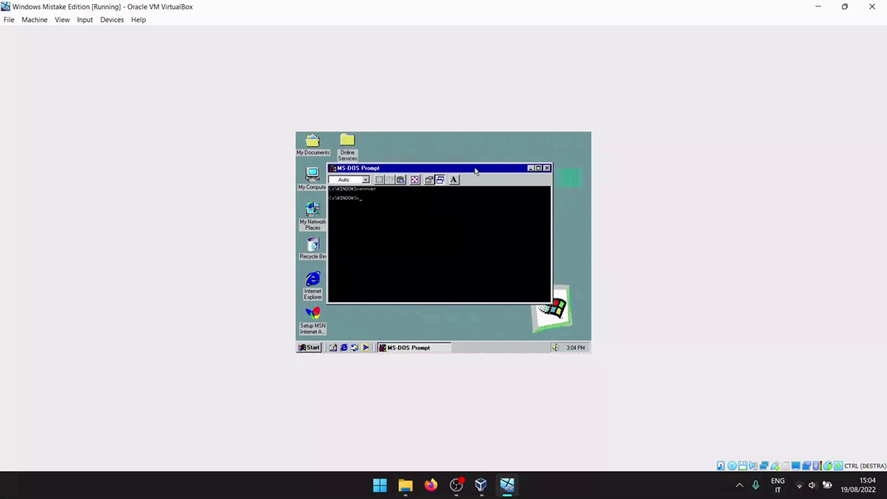
{"action": "left_click", "coordinate": [547, 168]}
Step: Start the MSN Messenger Service setup from the Start menu
{"action": "left_click", "coordinate": [308, 347]}
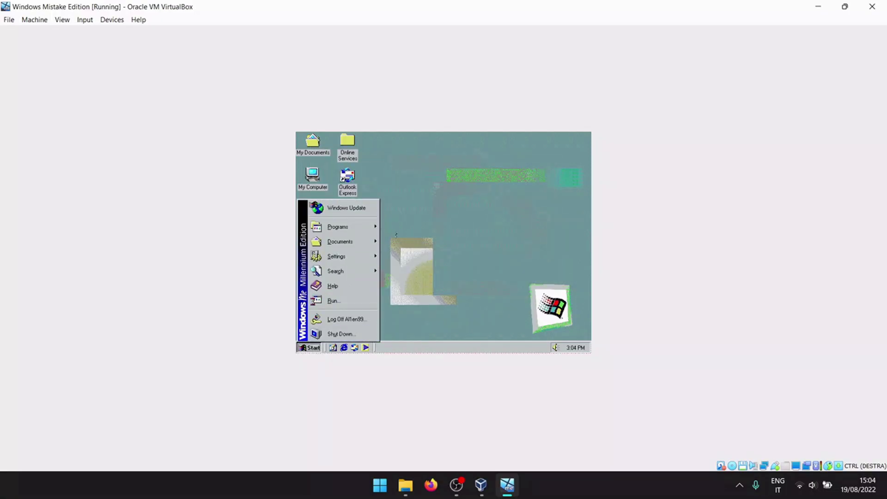
{"action": "mouse_move", "coordinate": [346, 227]}
{"action": "mouse_move", "coordinate": [401, 228]}
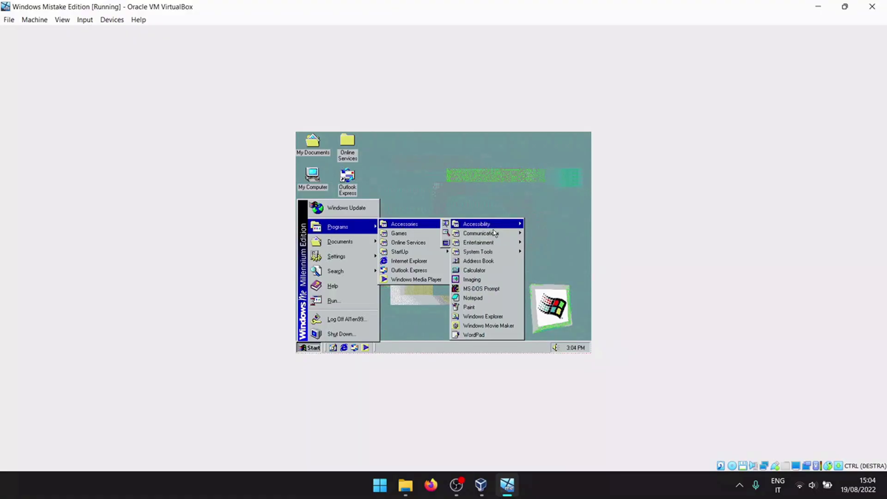
{"action": "mouse_move", "coordinate": [504, 236]}
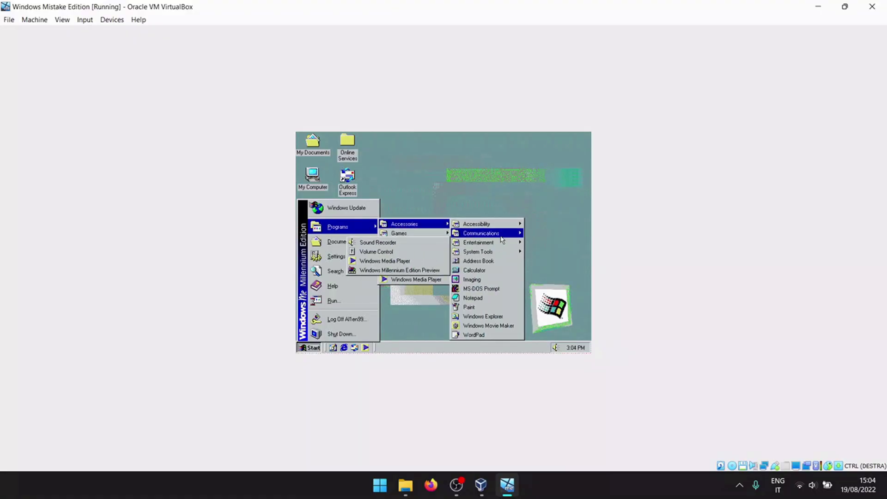
{"action": "left_click", "coordinate": [427, 261]}
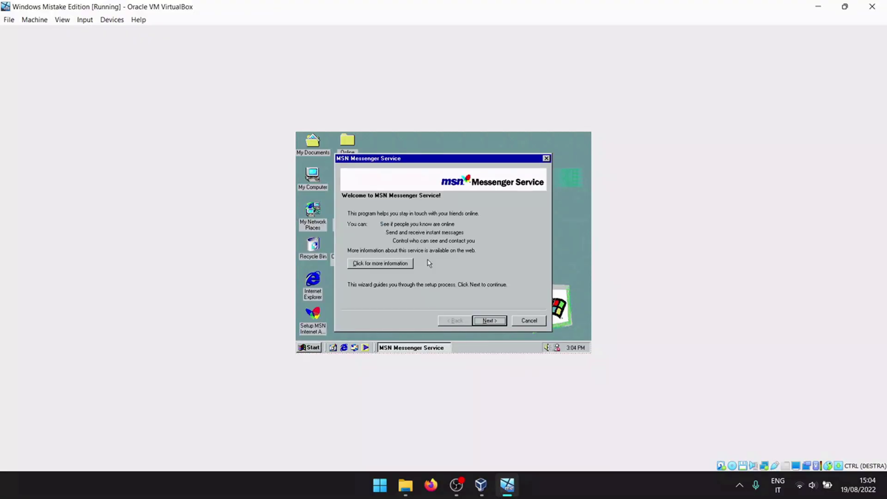
Step: Advance the setup to the Passport sign-in, cancel it, and reopen the Programs menu
{"action": "left_click", "coordinate": [489, 321]}
{"action": "left_click", "coordinate": [490, 321]}
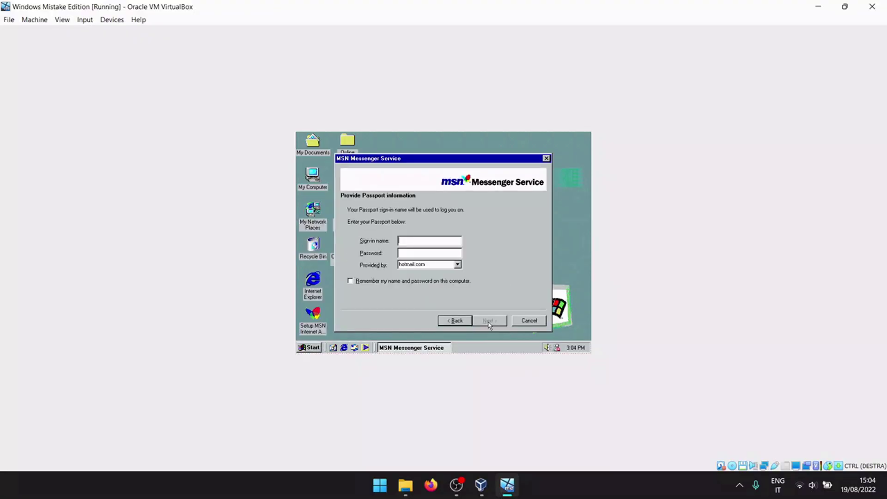
{"action": "left_click", "coordinate": [528, 321]}
{"action": "left_click", "coordinate": [308, 349]}
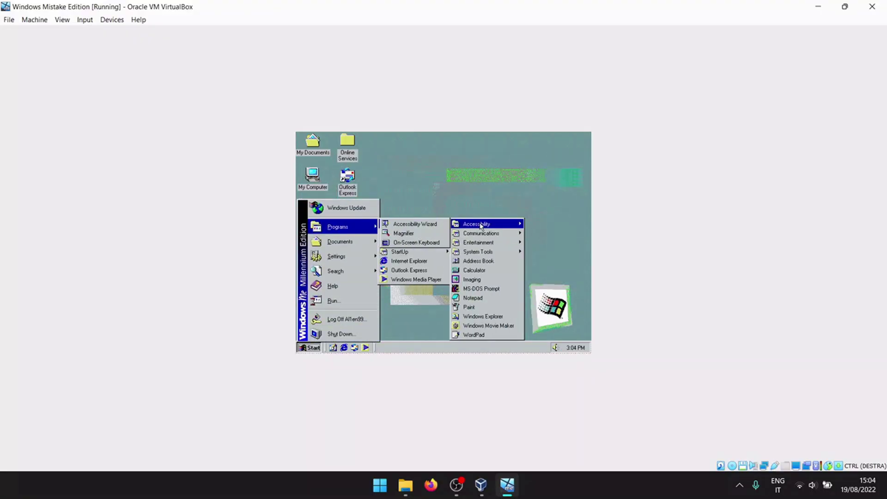
{"action": "mouse_move", "coordinate": [490, 246]}
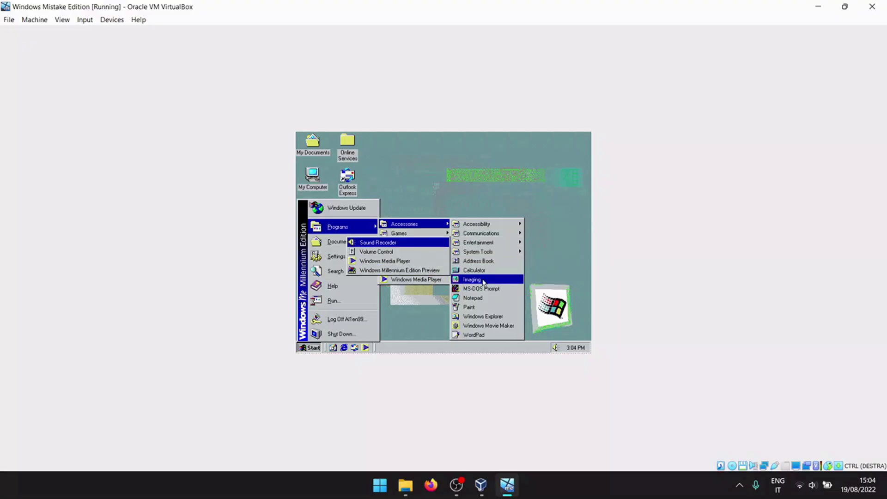
Step: Launch Paint maximized and flood-fill the canvas with blue
{"action": "left_click", "coordinate": [484, 307]}
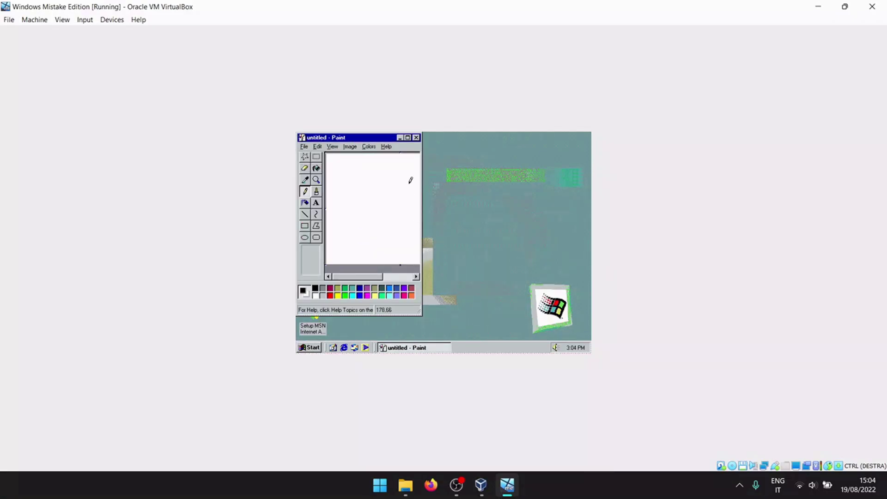
{"action": "left_click", "coordinate": [407, 137]}
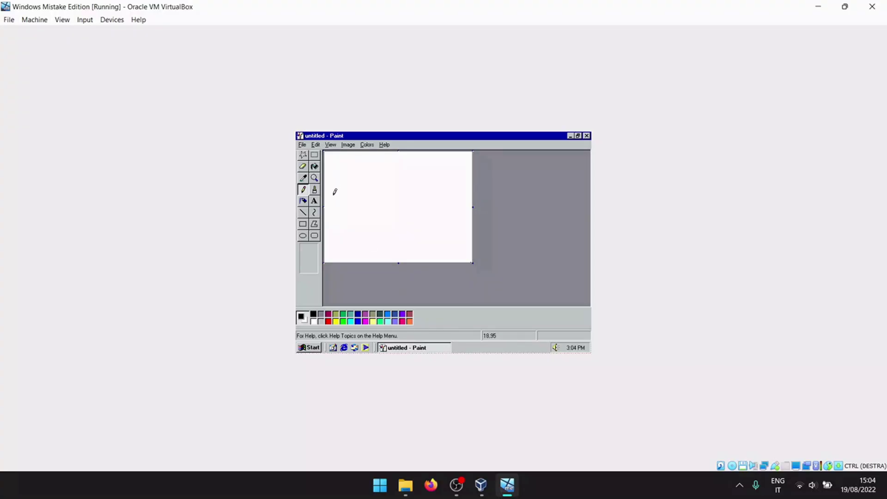
{"action": "left_click", "coordinate": [315, 200]}
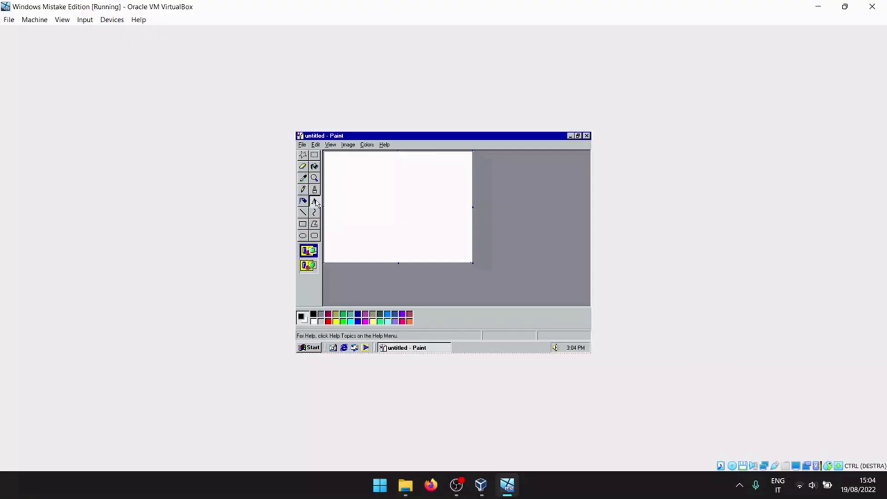
{"action": "left_click", "coordinate": [313, 166]}
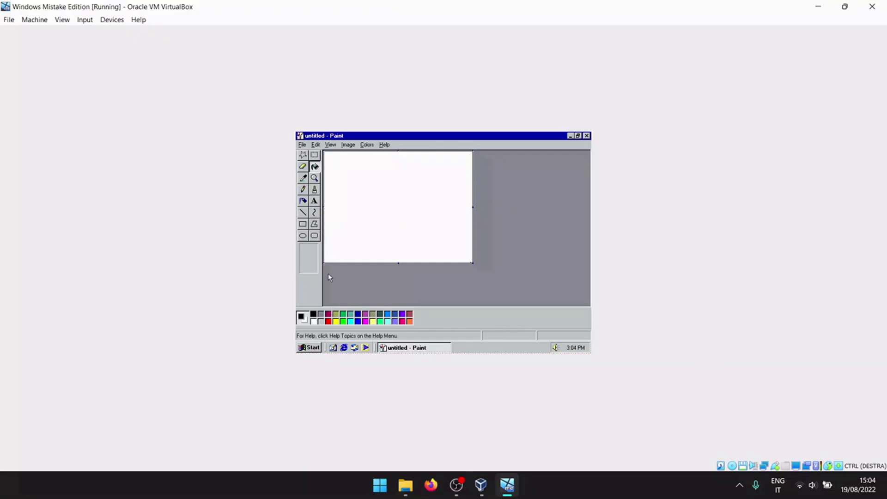
{"action": "left_click", "coordinate": [356, 322]}
{"action": "left_click", "coordinate": [387, 220]}
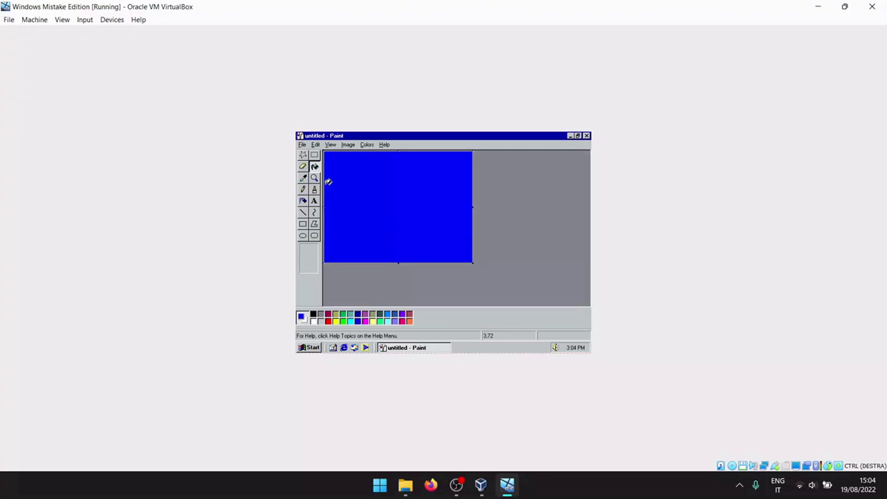
Step: Pick the Text tool with light cyan and drag a text box across the canvas
{"action": "left_click", "coordinate": [314, 201]}
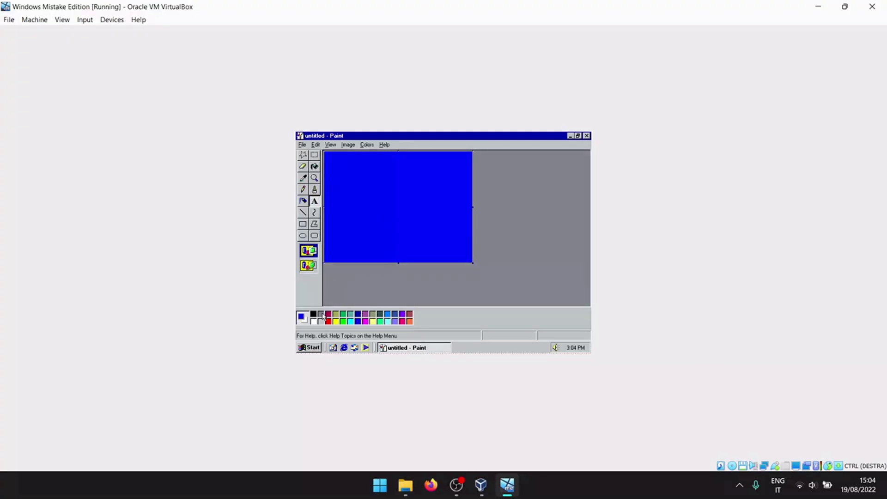
{"action": "left_click", "coordinate": [388, 316]}
{"action": "left_click", "coordinate": [389, 322]}
{"action": "left_click_drag", "start_coordinate": [326, 156], "coordinate": [471, 261]}
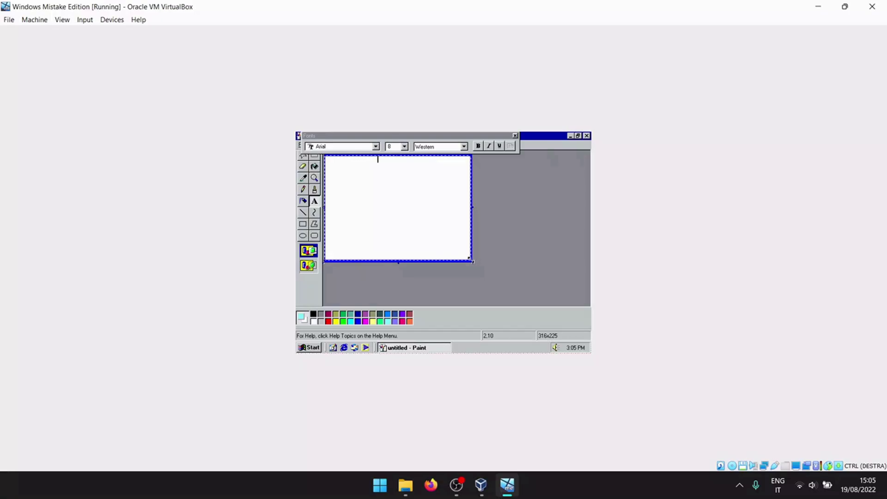
Step: Make the text red and set its font to Arial Black
{"action": "left_click", "coordinate": [404, 146]}
{"action": "left_click", "coordinate": [393, 193]}
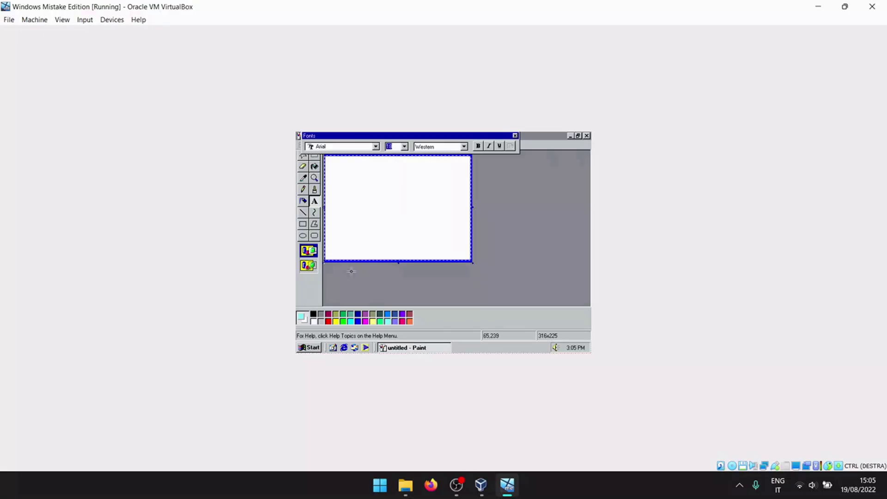
{"action": "left_click", "coordinate": [357, 315]}
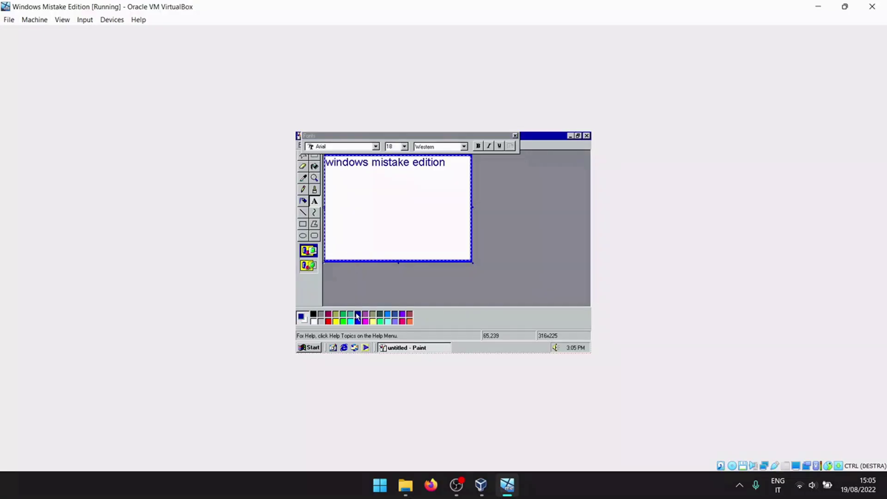
{"action": "left_click", "coordinate": [329, 322]}
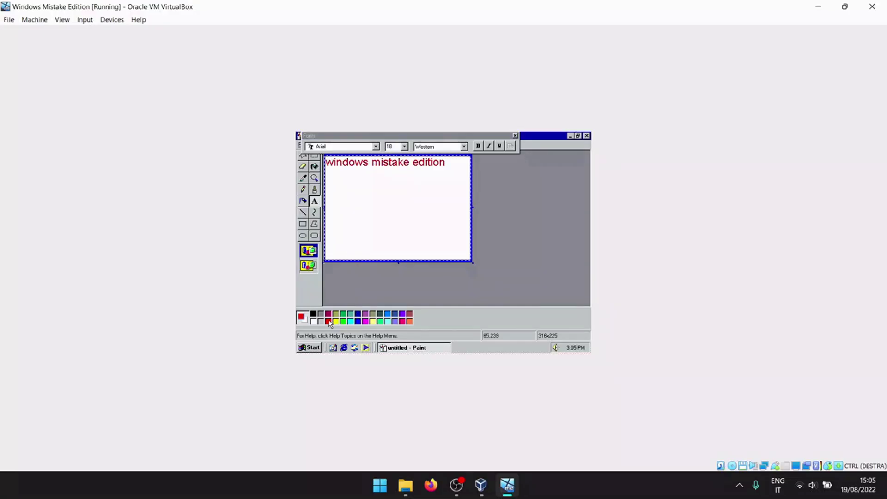
{"action": "left_click", "coordinate": [357, 149]}
{"action": "left_click", "coordinate": [356, 155]}
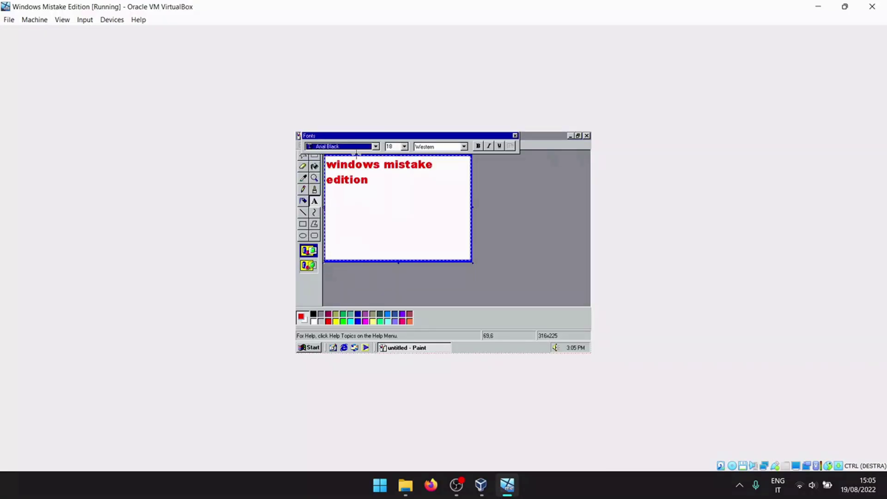
Step: Size the text to 36 points so 'edition' fits, then close the Fonts toolbar
{"action": "left_click", "coordinate": [405, 147]}
{"action": "left_click", "coordinate": [393, 200]}
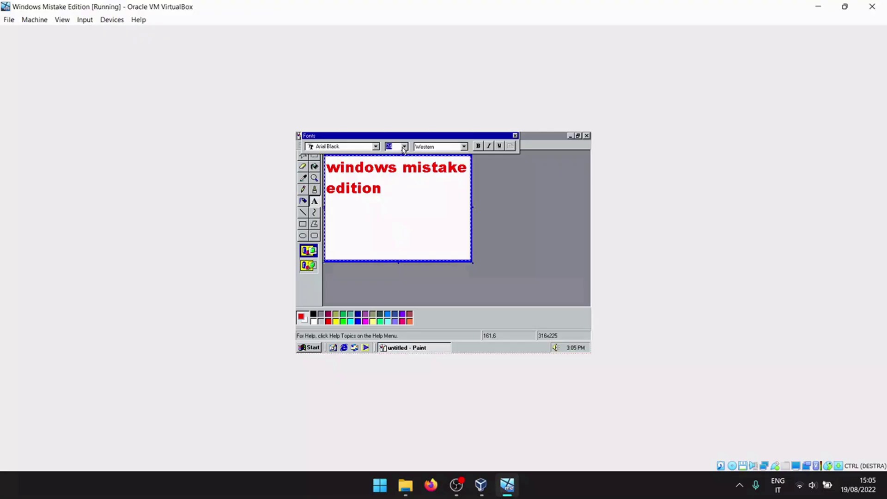
{"action": "left_click", "coordinate": [404, 147]}
{"action": "left_click", "coordinate": [390, 229]}
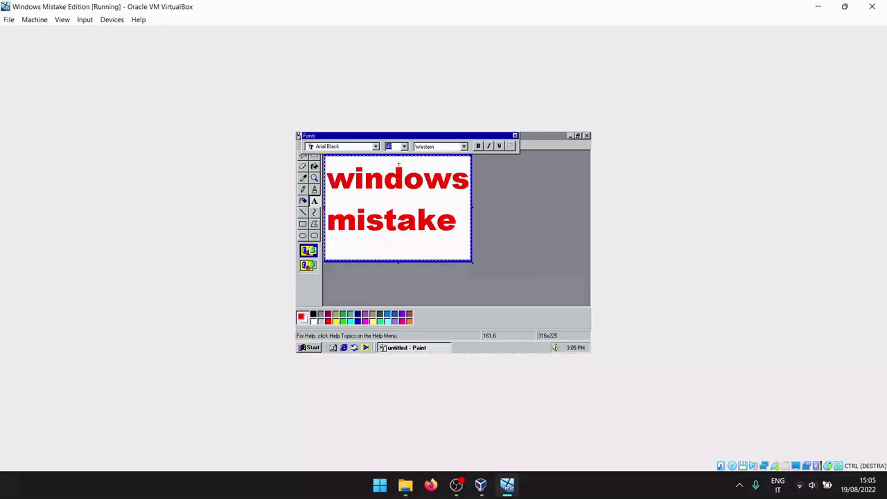
{"action": "left_click", "coordinate": [404, 147]}
{"action": "left_click", "coordinate": [393, 221]}
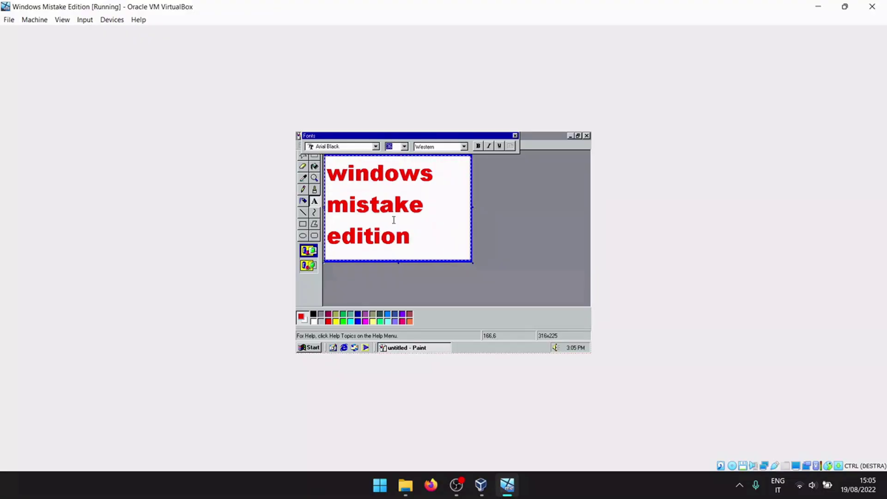
{"action": "left_click", "coordinate": [525, 187]}
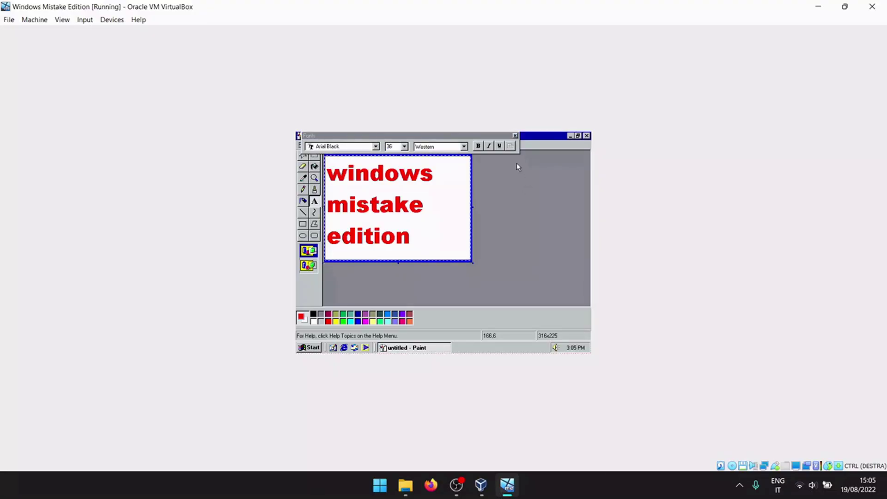
{"action": "left_click", "coordinate": [516, 136]}
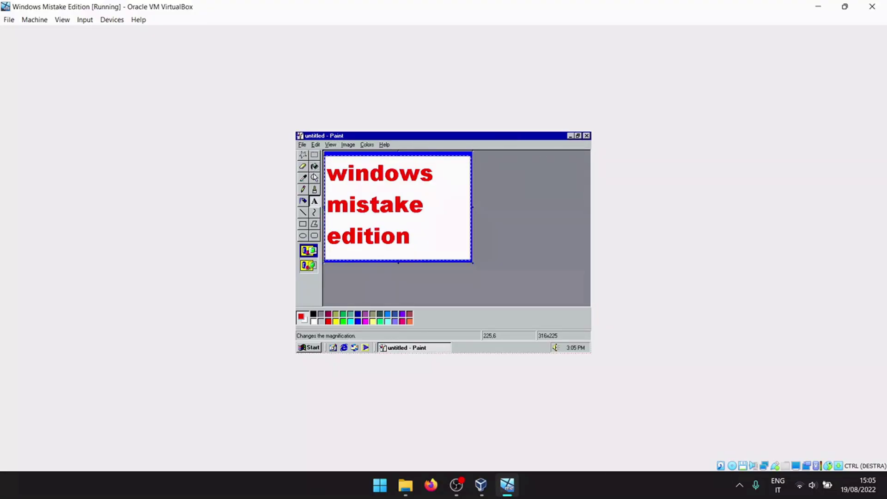
Step: Save the Paint picture as 'project' in My Pictures and close Paint
{"action": "left_click", "coordinate": [314, 178]}
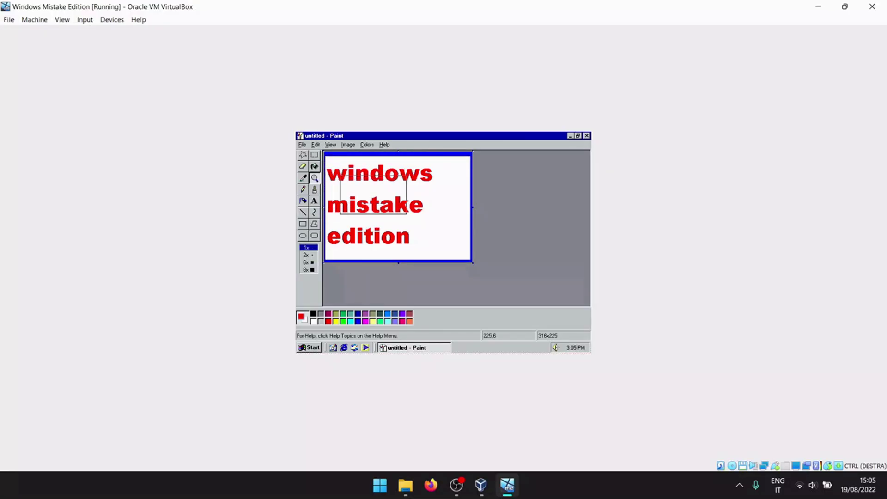
{"action": "left_click", "coordinate": [303, 145]}
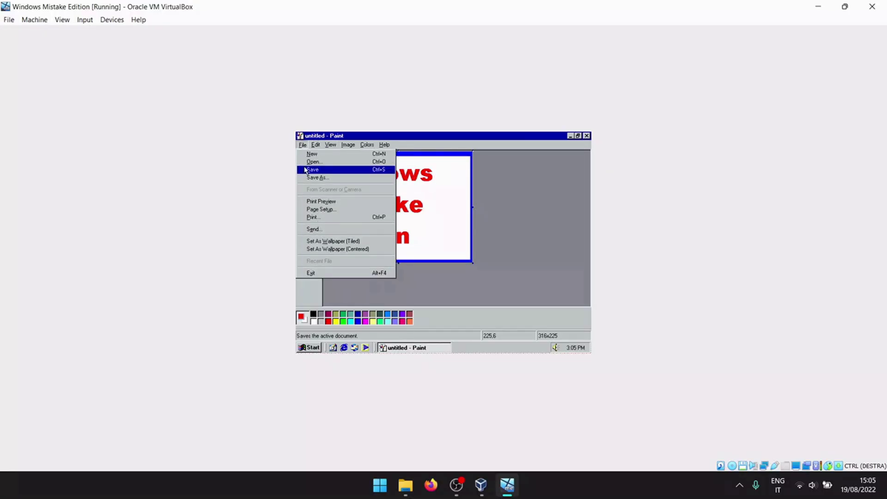
{"action": "left_click", "coordinate": [319, 169]}
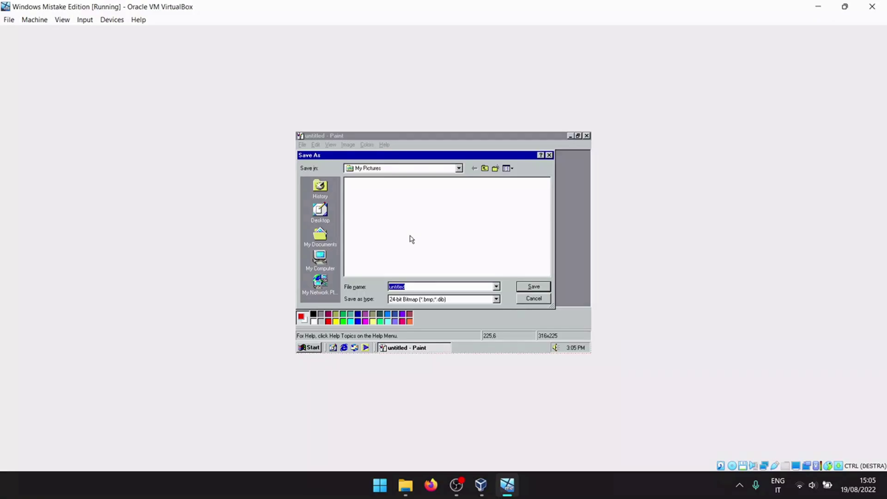
{"action": "type", "text": "project"}
{"action": "left_click", "coordinate": [532, 288]}
{"action": "left_click", "coordinate": [587, 136]}
{"action": "left_click", "coordinate": [308, 347]}
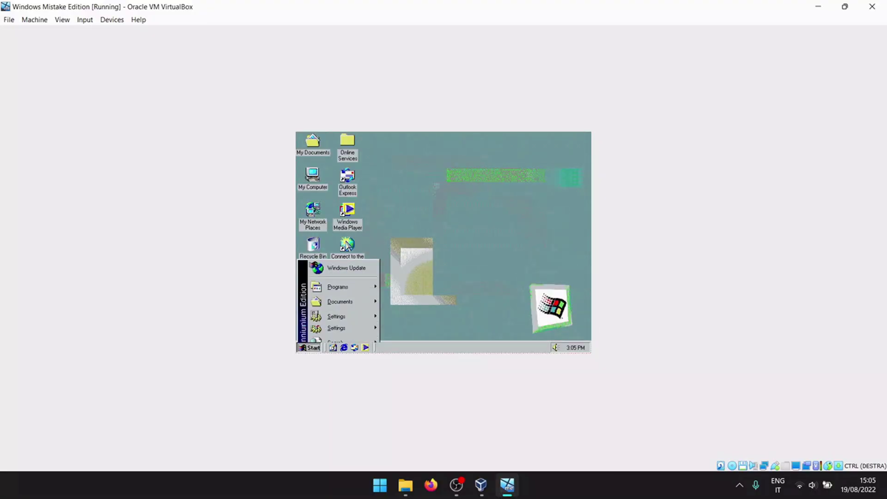
Step: Launch Calculator from Accessories and enter 1 + 1 on its keypad
{"action": "mouse_move", "coordinate": [364, 247]}
{"action": "mouse_move", "coordinate": [351, 226]}
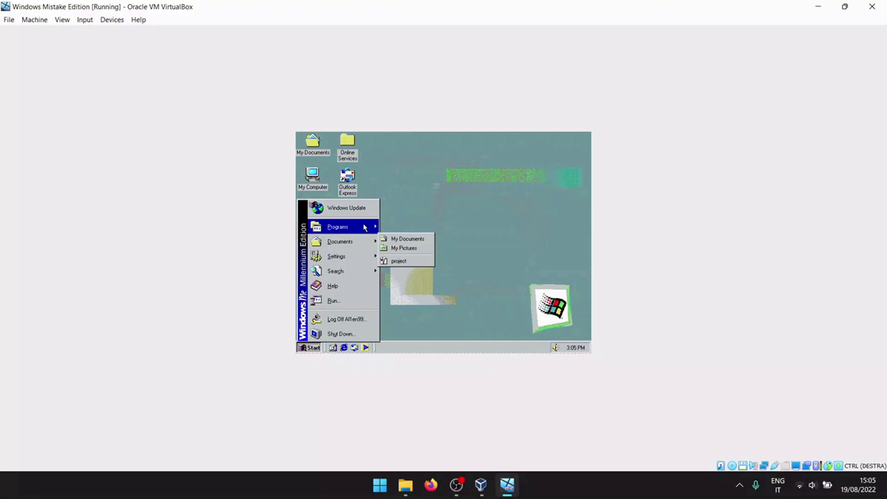
{"action": "mouse_move", "coordinate": [416, 225]}
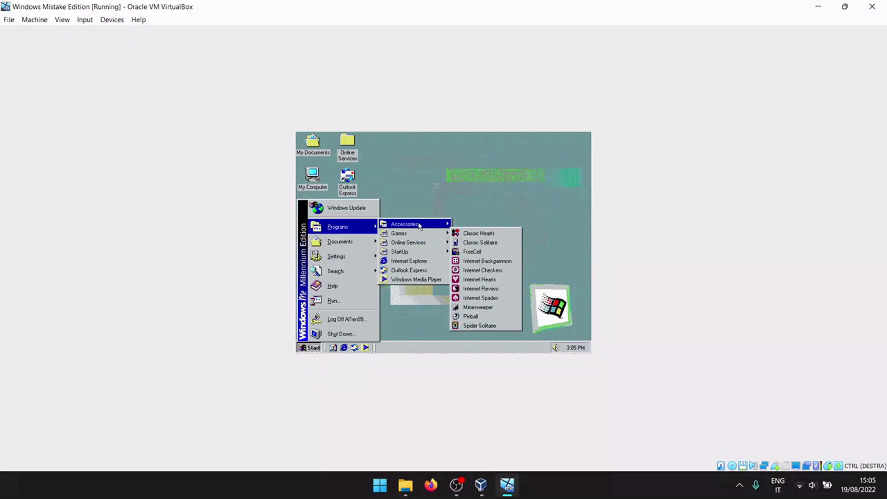
{"action": "left_click", "coordinate": [476, 270]}
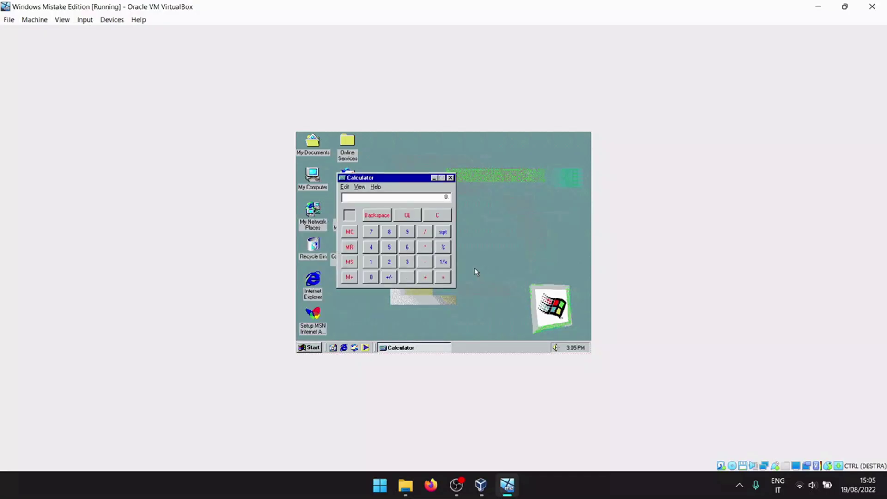
{"action": "left_click", "coordinate": [373, 262]}
{"action": "left_click", "coordinate": [424, 278]}
{"action": "left_click", "coordinate": [375, 263]}
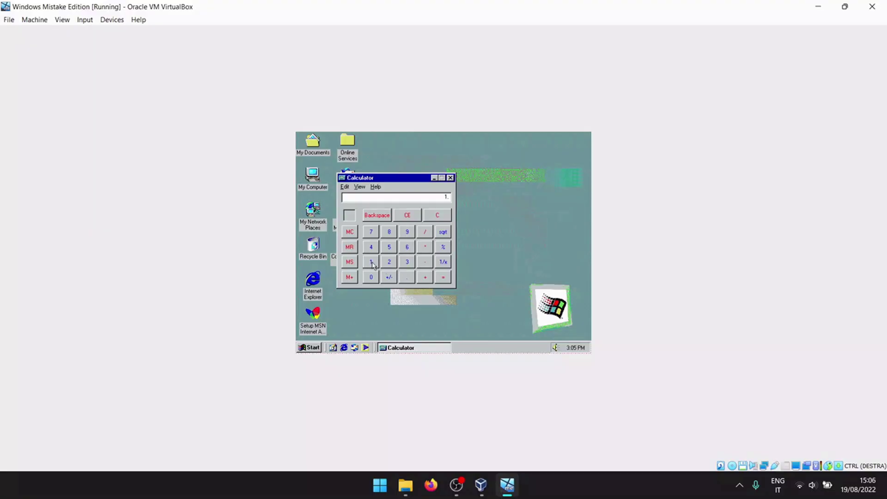